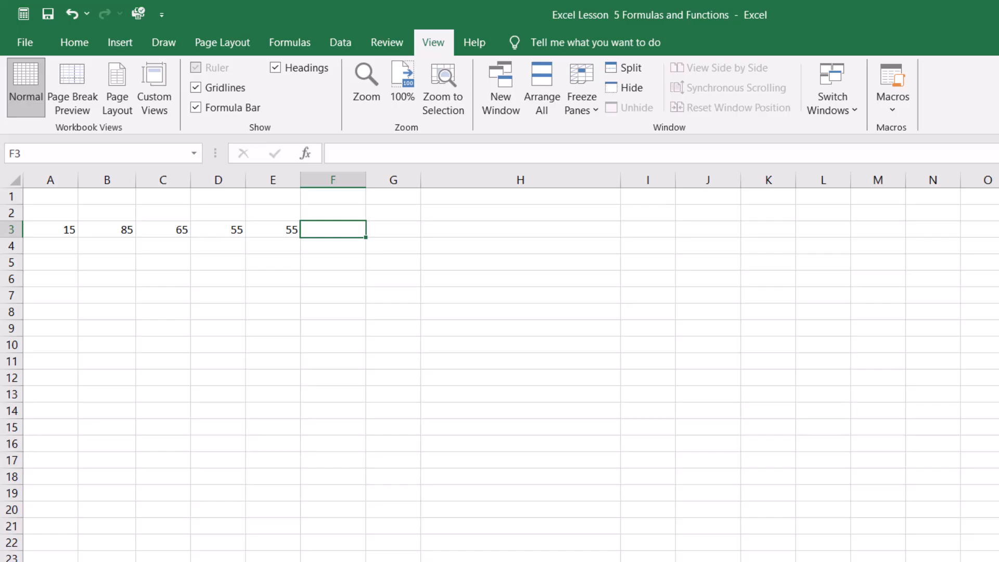
Step: Enter a SUM formula in F3 that totals the values in A3 through E3
text(=)
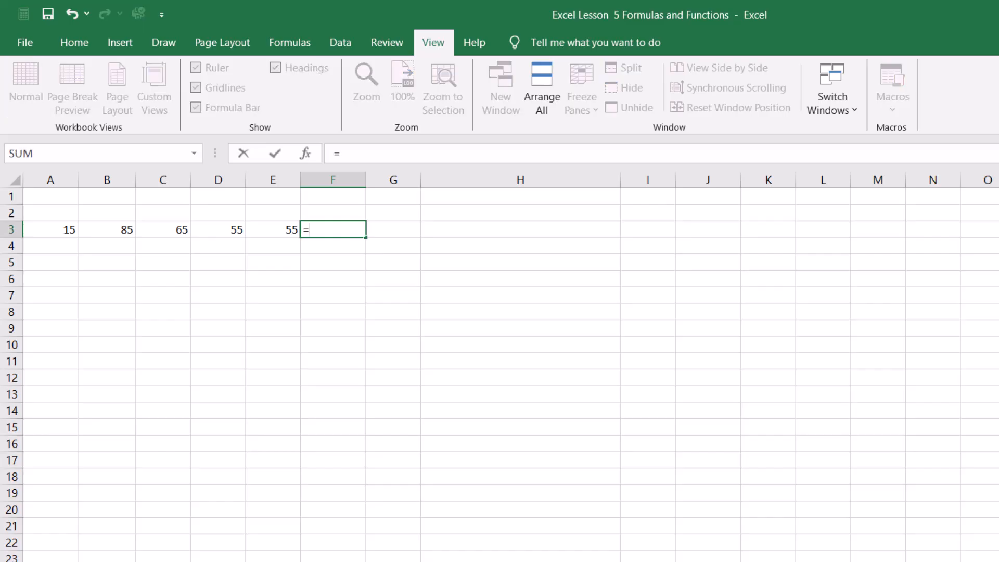
text(S)
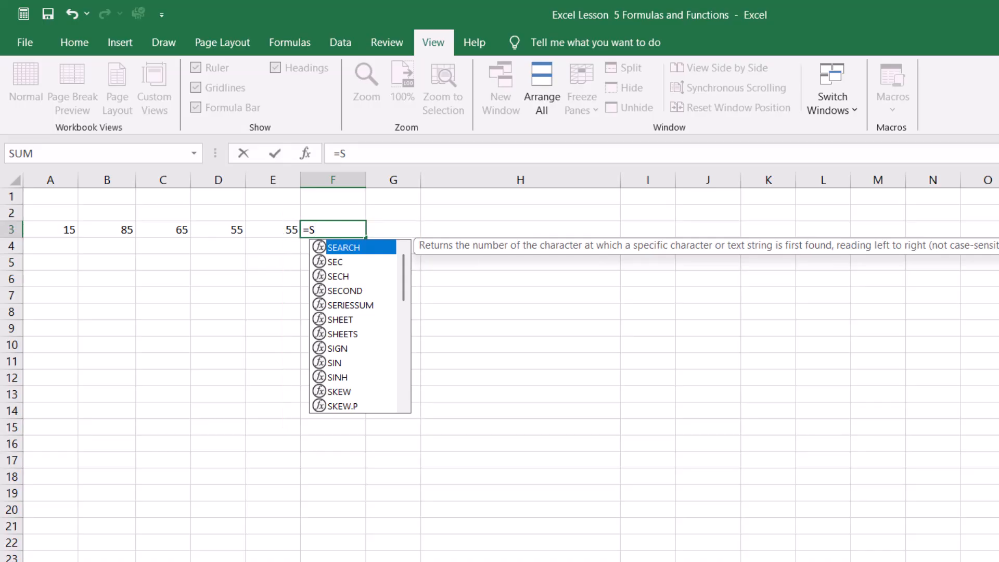
text(u)
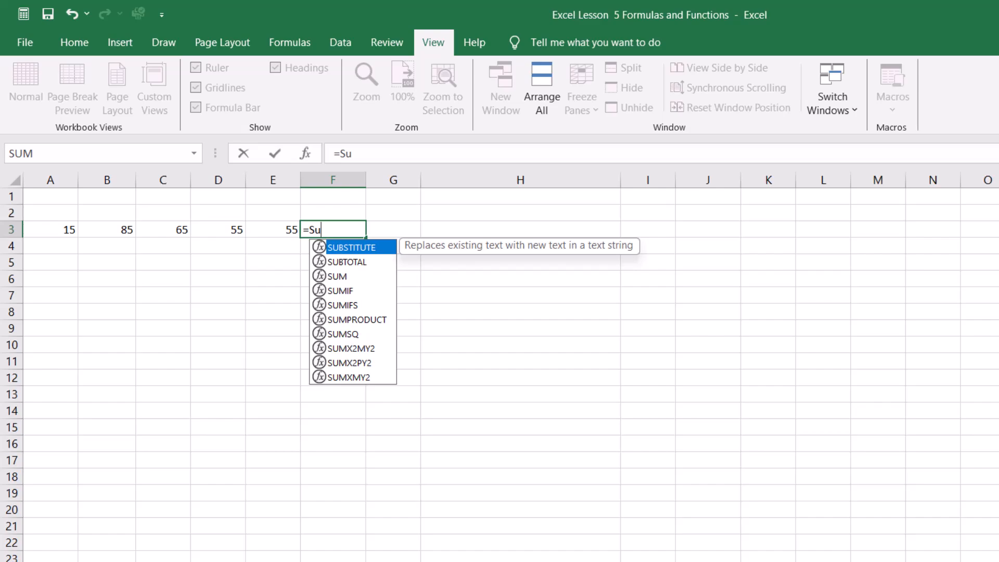
text(m)
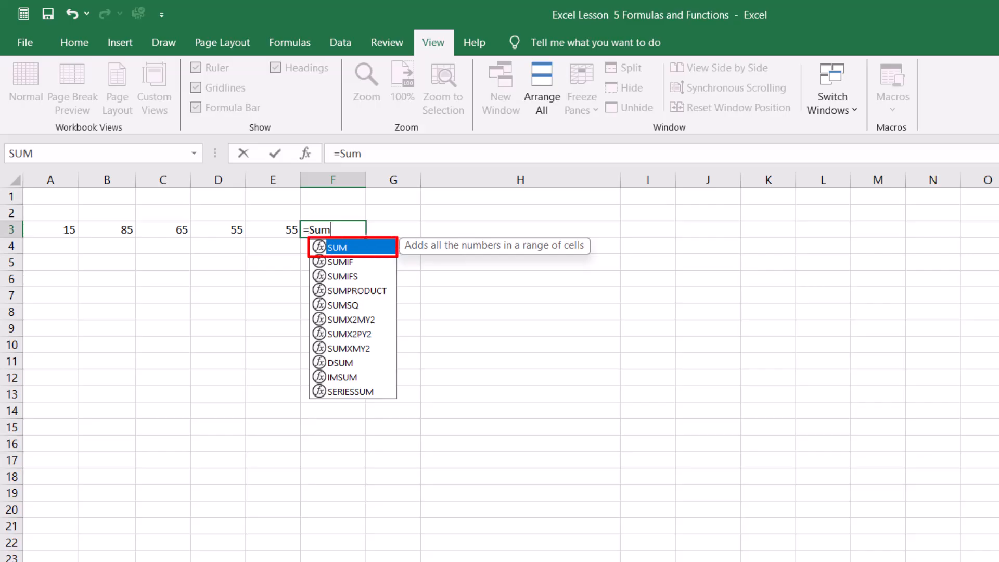
key(Tab)
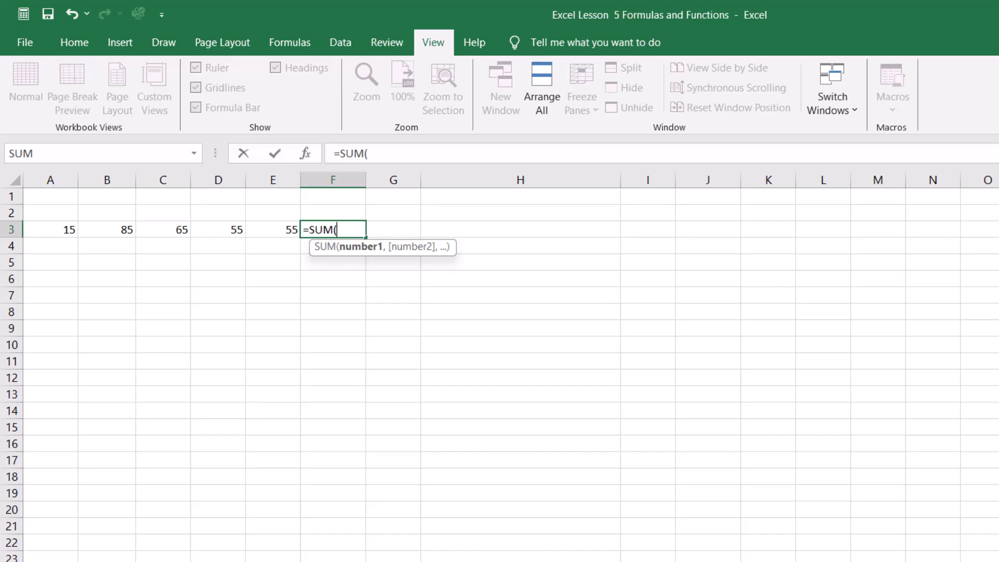
click(50, 229)
drag(50, 229, 291, 232)
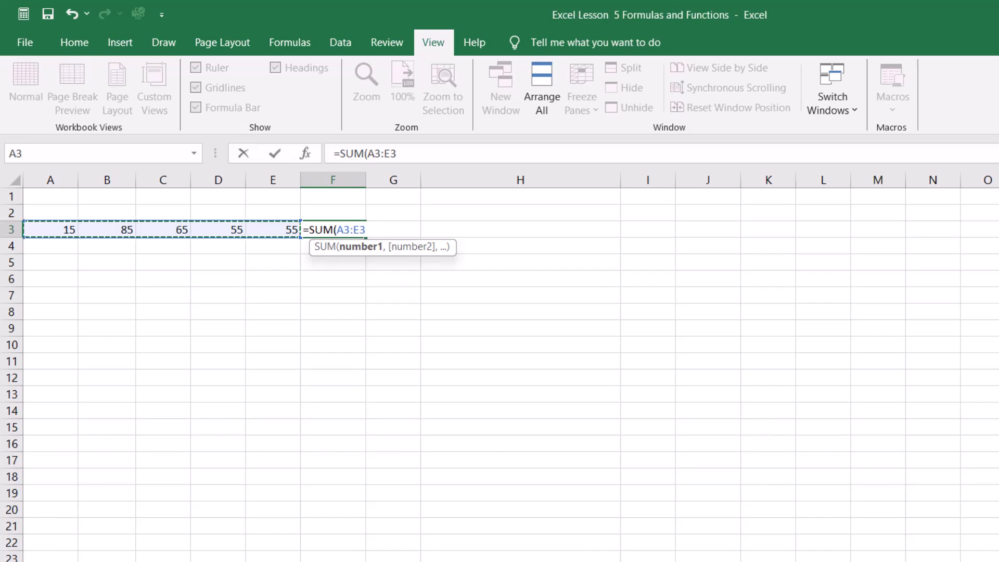
key(Return)
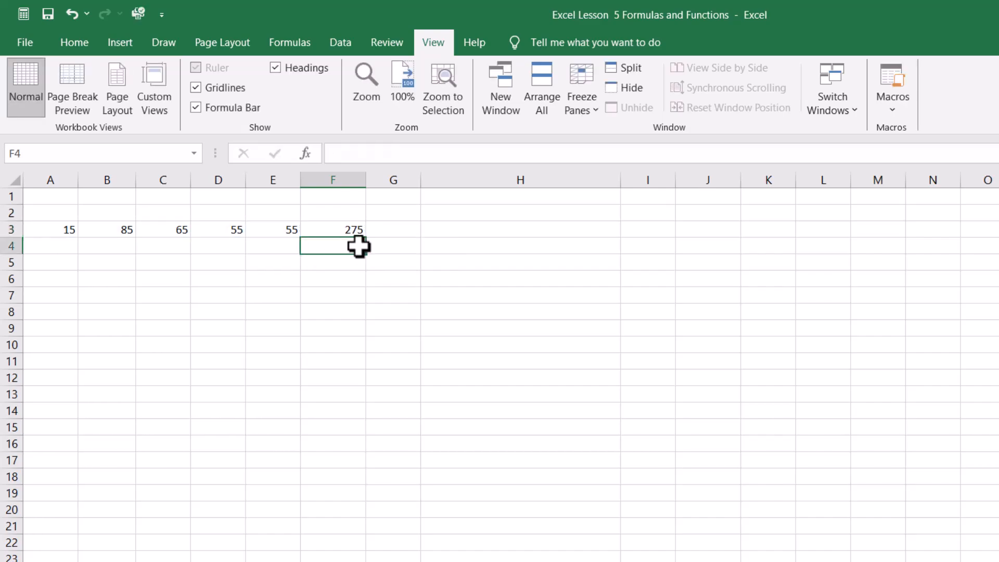
Step: Clear the formula from cell F3
click(358, 230)
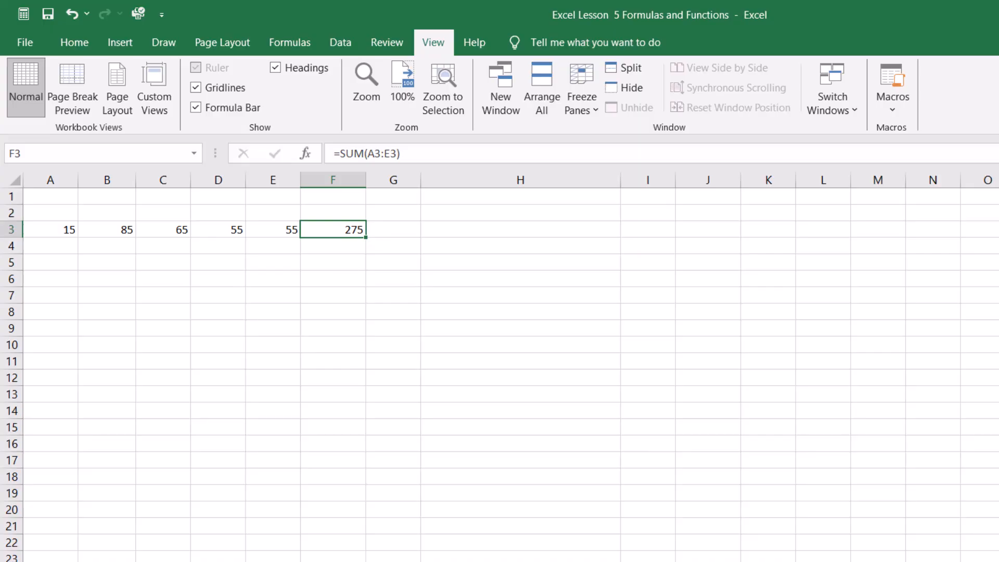
click(403, 155)
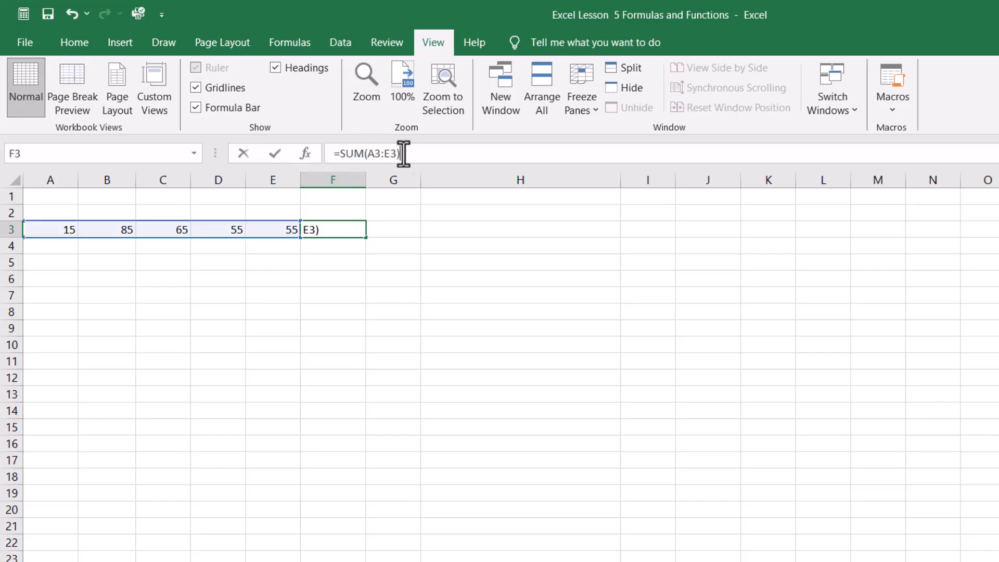
drag(404, 155, 308, 157)
key(Delete)
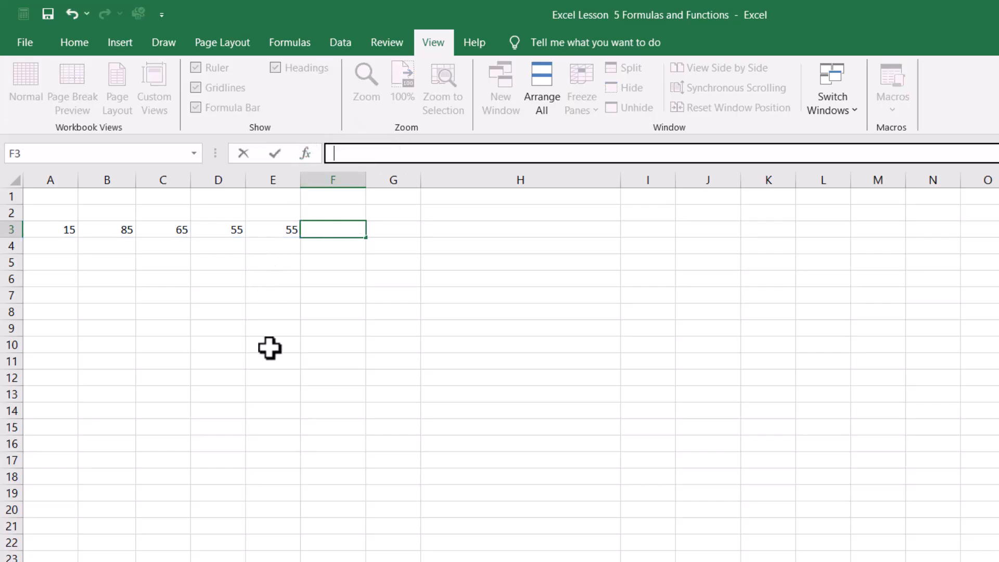
click(334, 234)
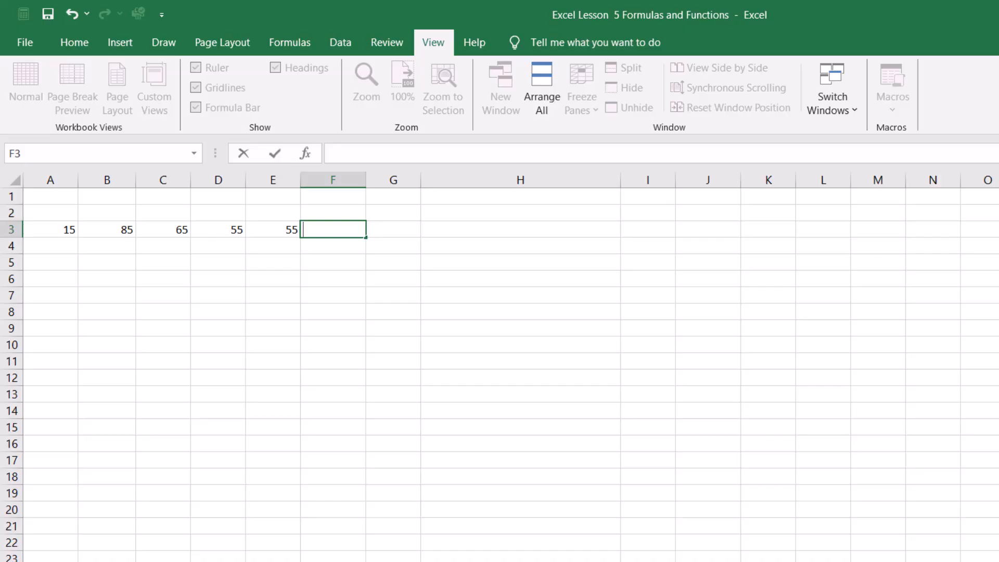
Step: Re-enter =SUM(A3:E3) in F3 using the function suggestion and selecting the row of numbers
text(=s)
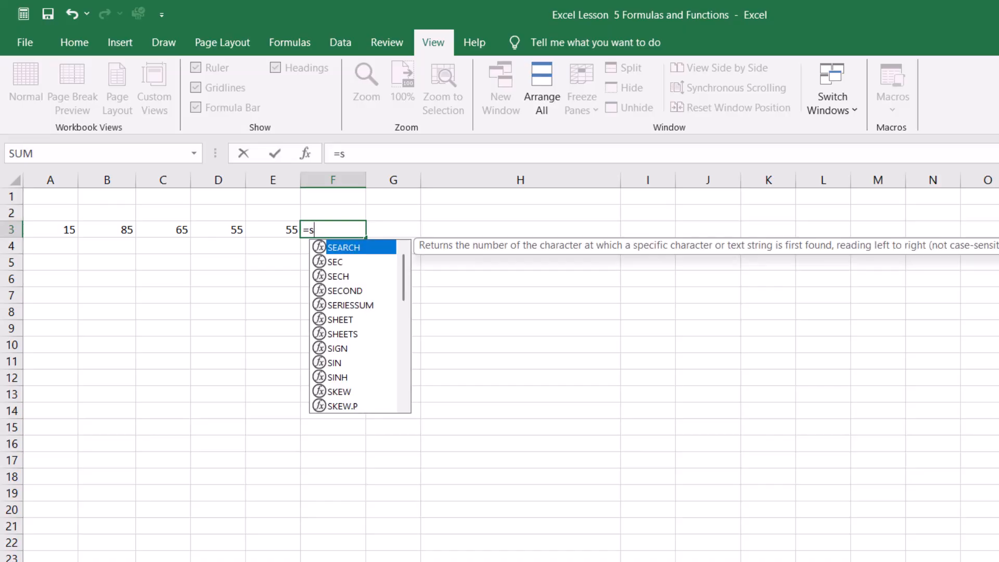
text(u)
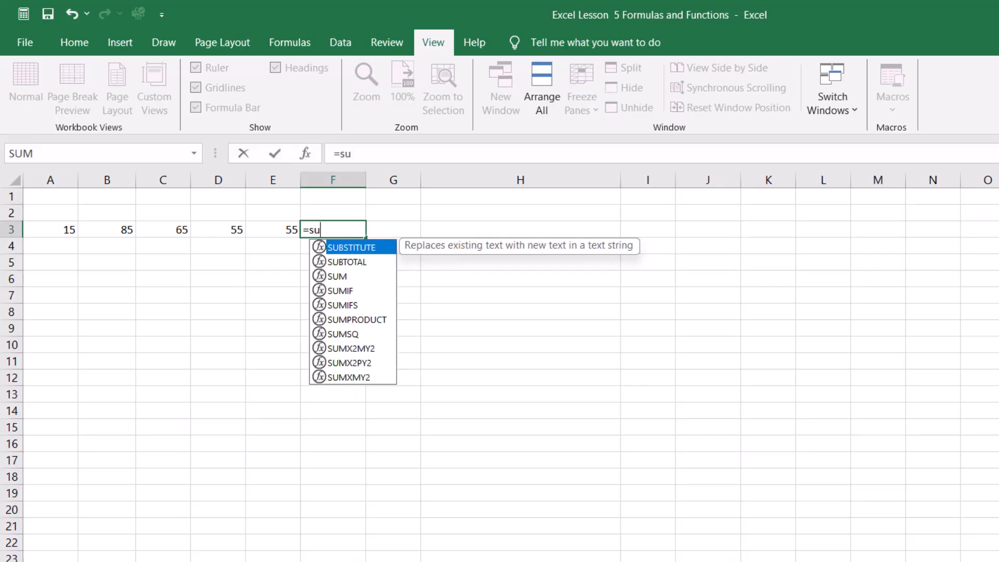
text(m)
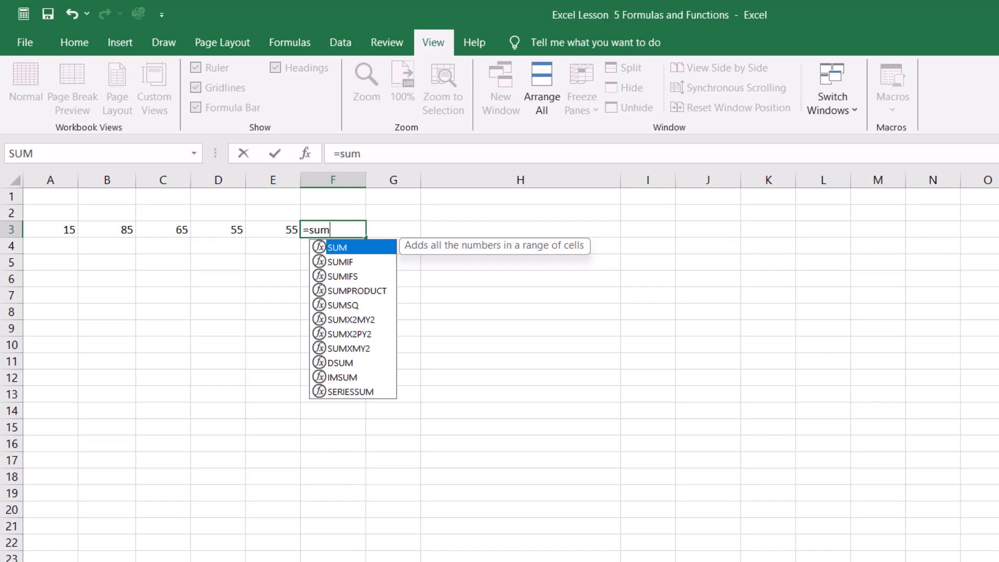
key(Tab)
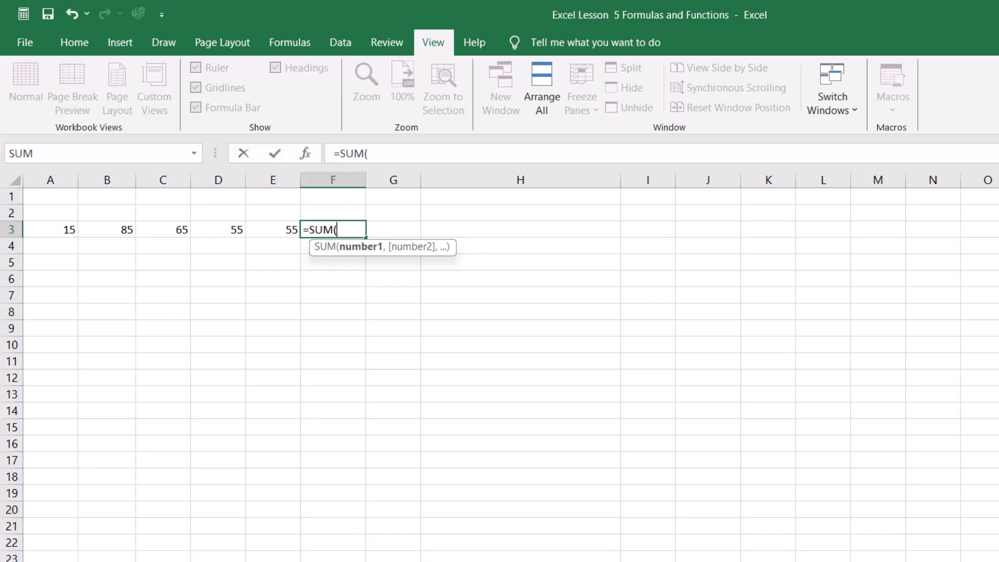
drag(50, 229, 276, 230)
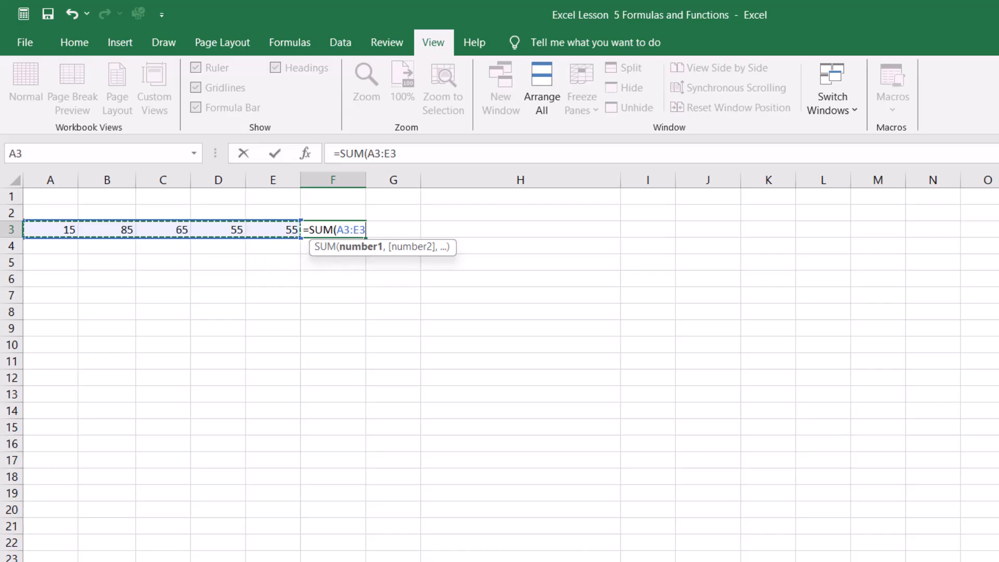
key(Return)
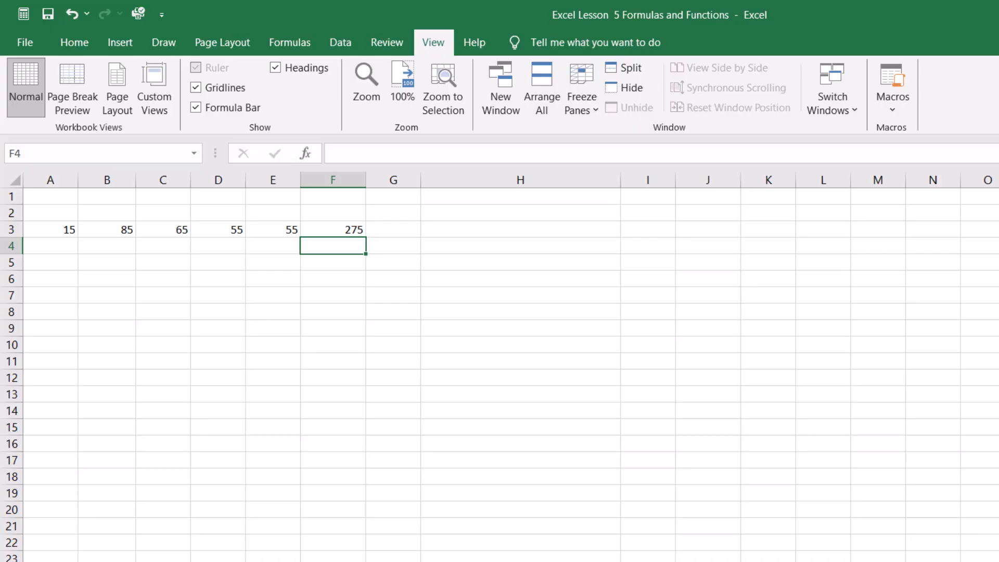
Step: Insert the TODAY function in B6 to display the current date
click(333, 295)
click(126, 327)
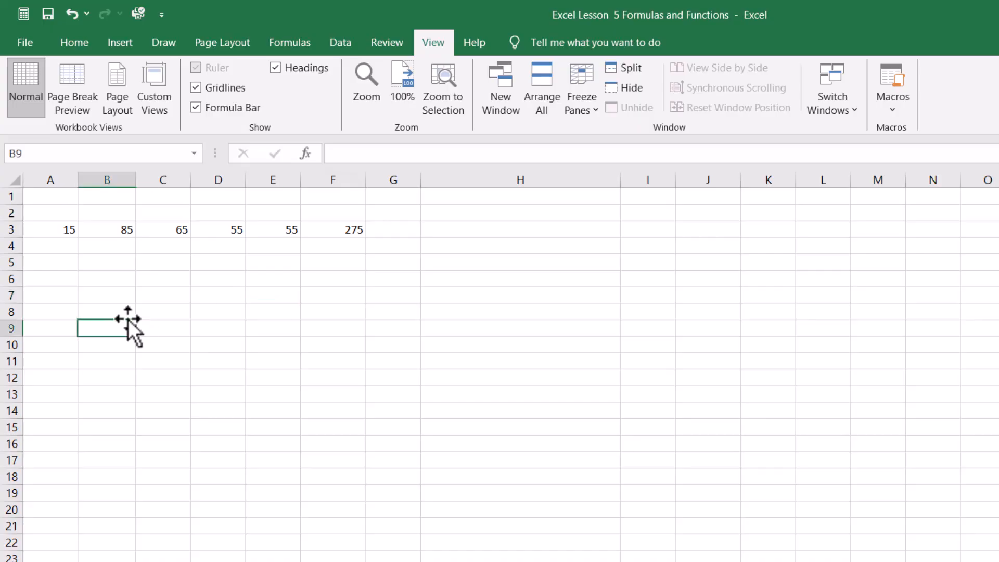
click(51, 279)
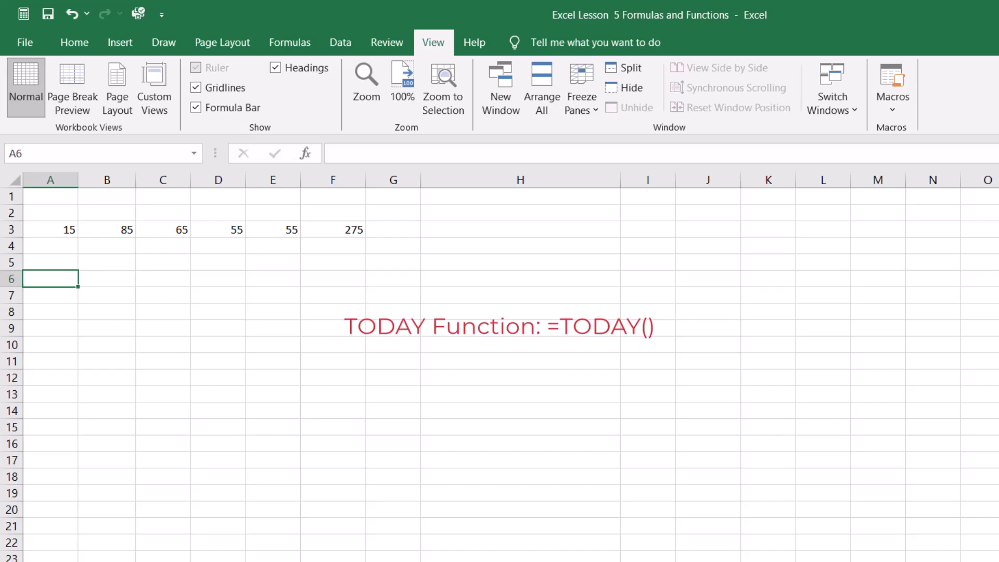
click(106, 278)
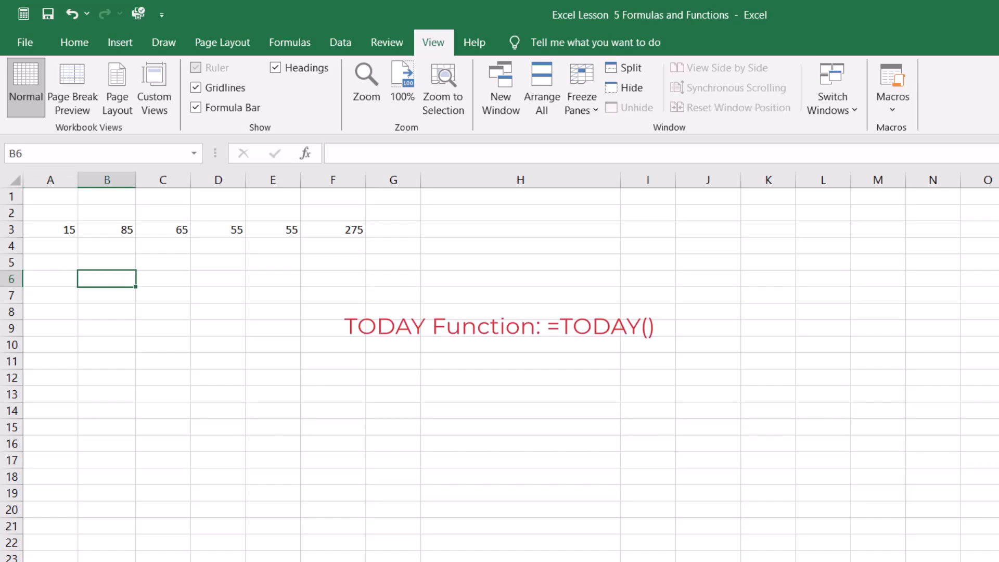
text(=)
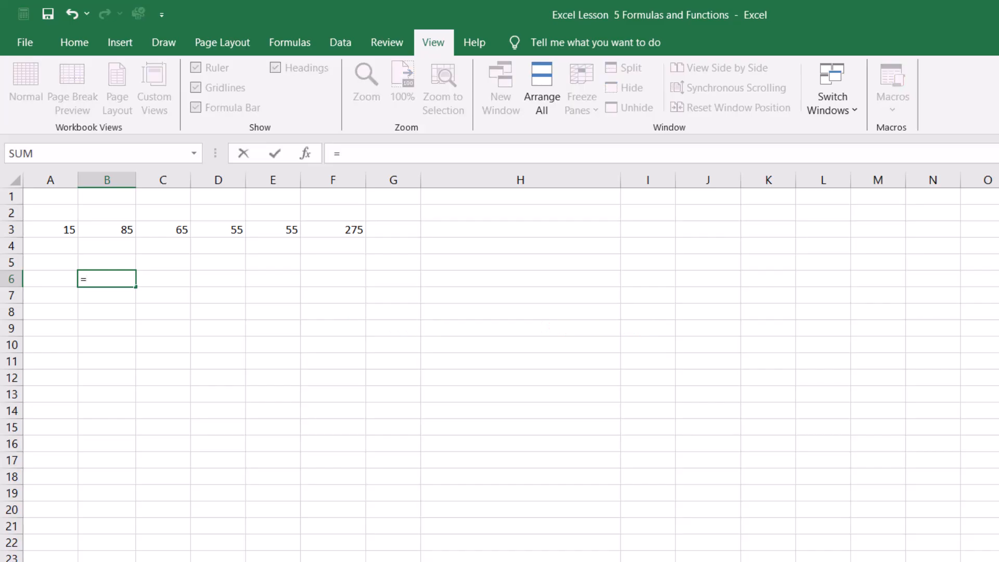
text(toda)
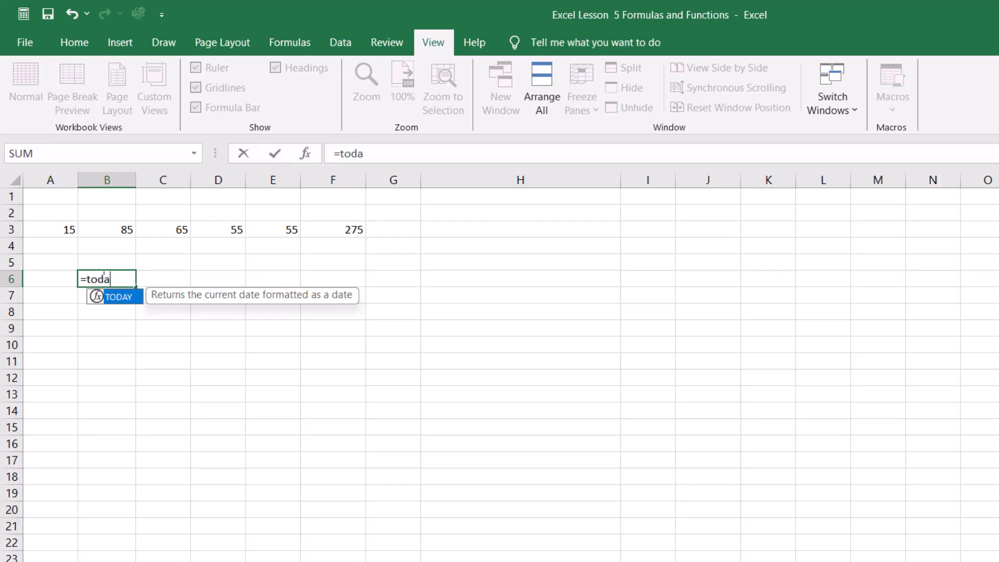
text(d)
key(BackSpace)
text(y)
key(Tab)
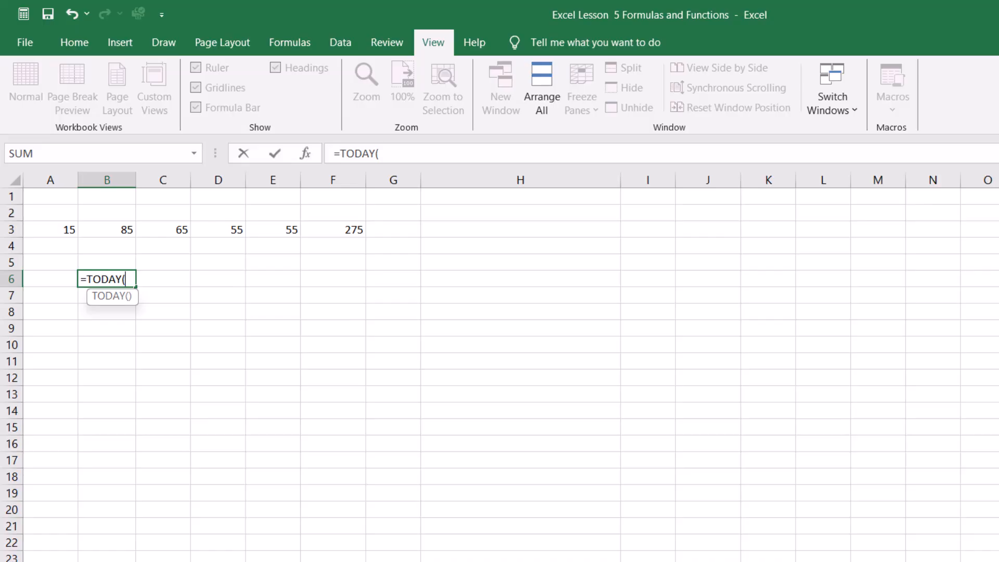
key(Return)
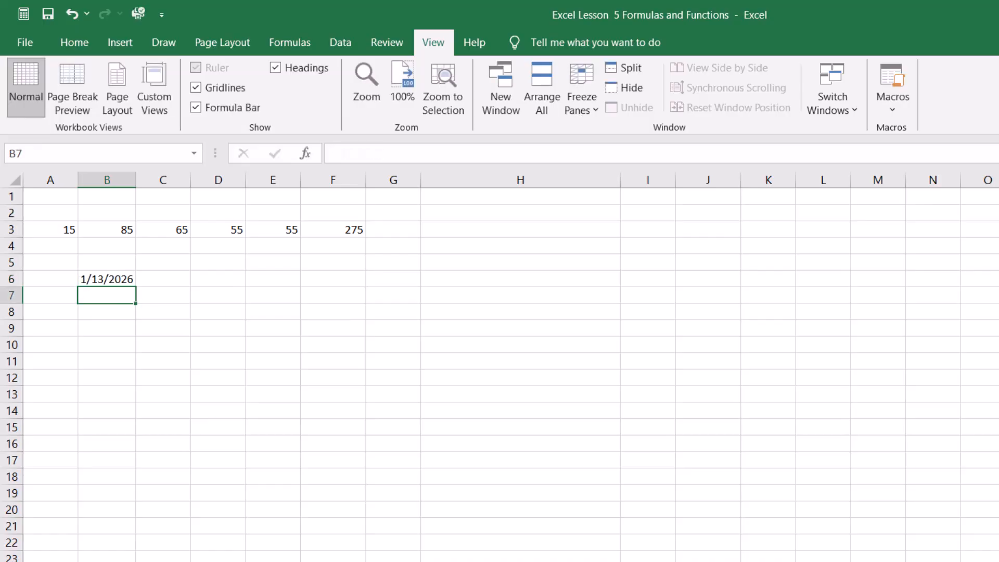
Step: Browse the Financial, Logical, Date & Time and Math & Trig function lists in the function library
click(106, 444)
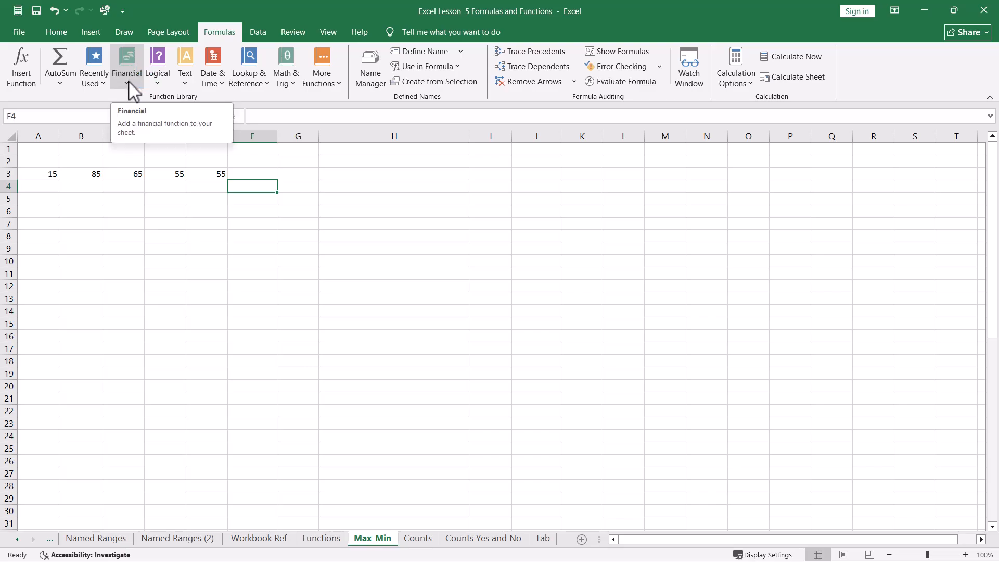
click(129, 81)
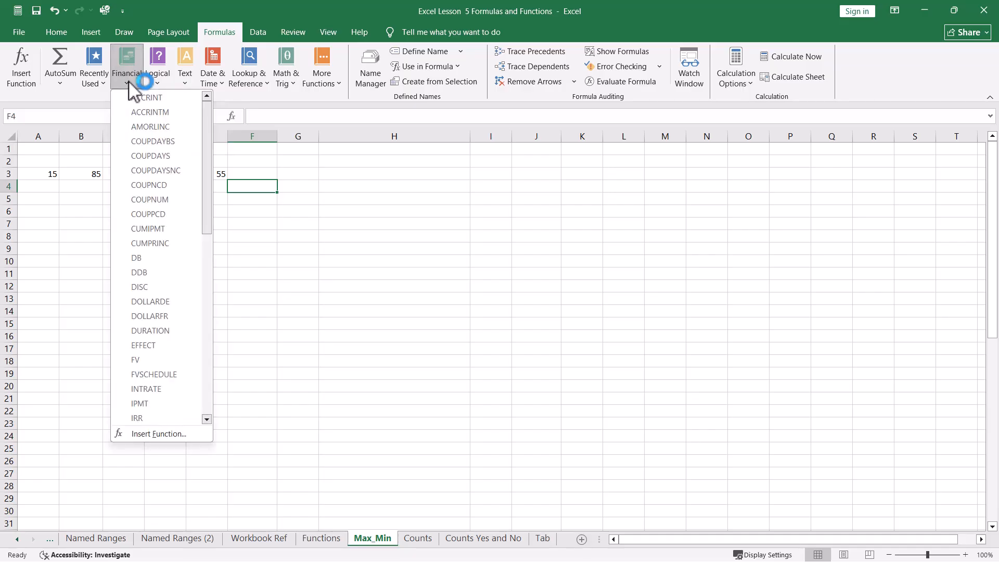
mouse_move(209, 119)
mouse_down()
mouse_move(203, 259)
mouse_move(211, 118)
mouse_up()
click(342, 162)
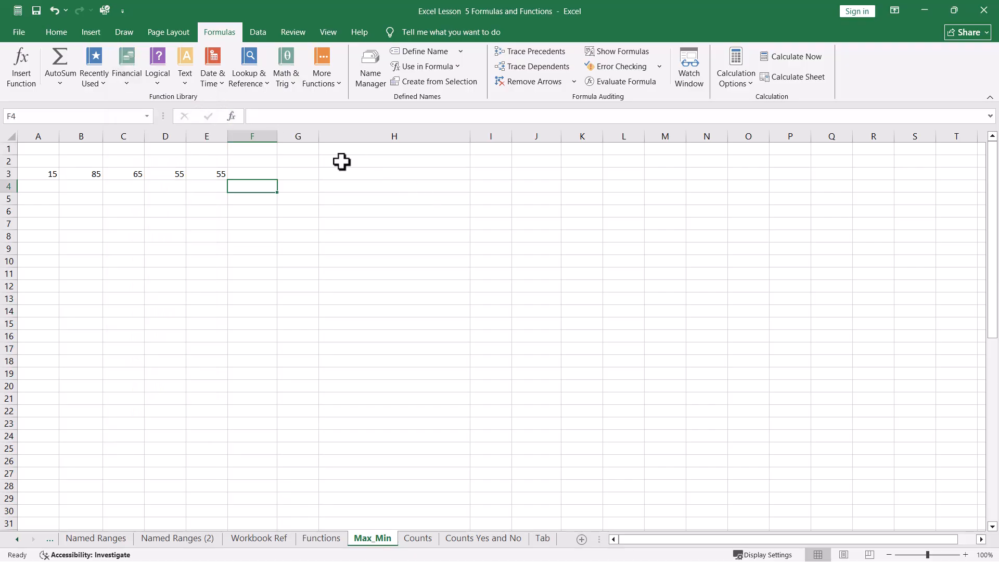
click(162, 84)
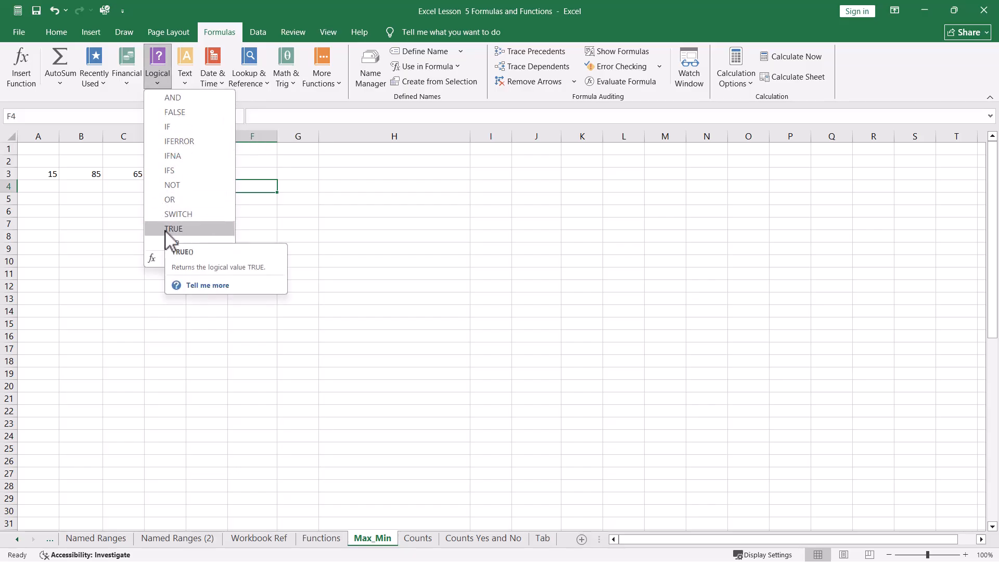
click(376, 194)
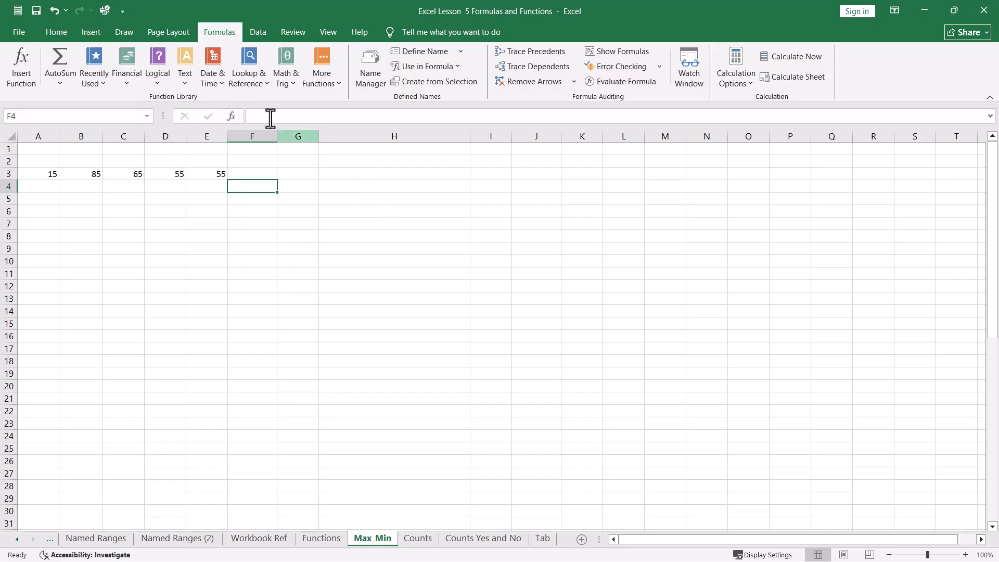
click(220, 77)
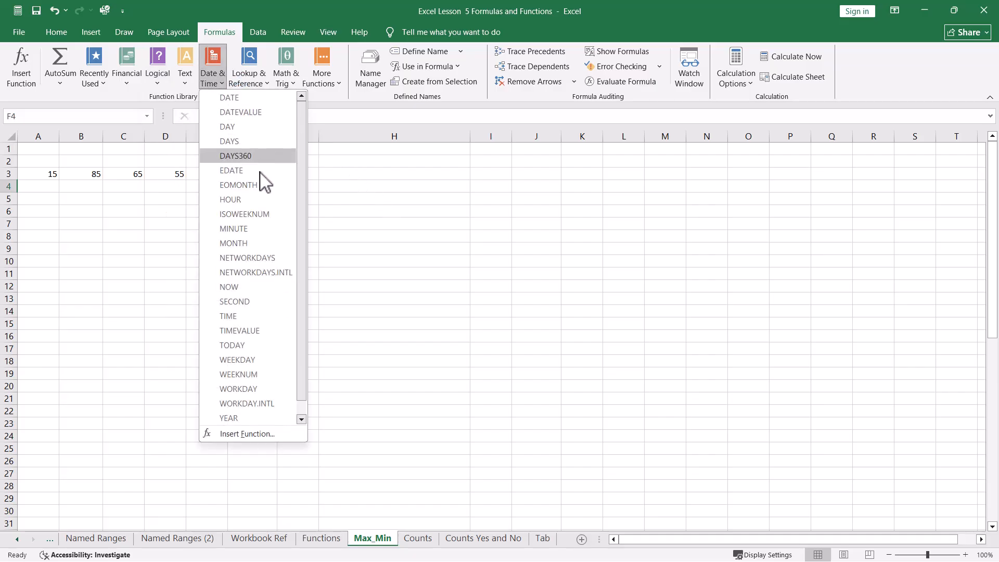
click(283, 77)
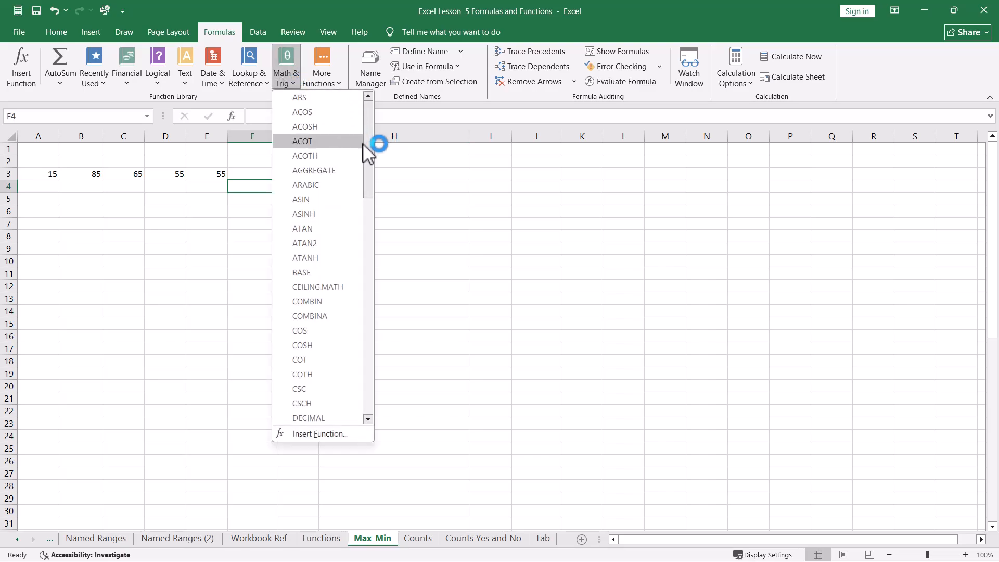
click(432, 283)
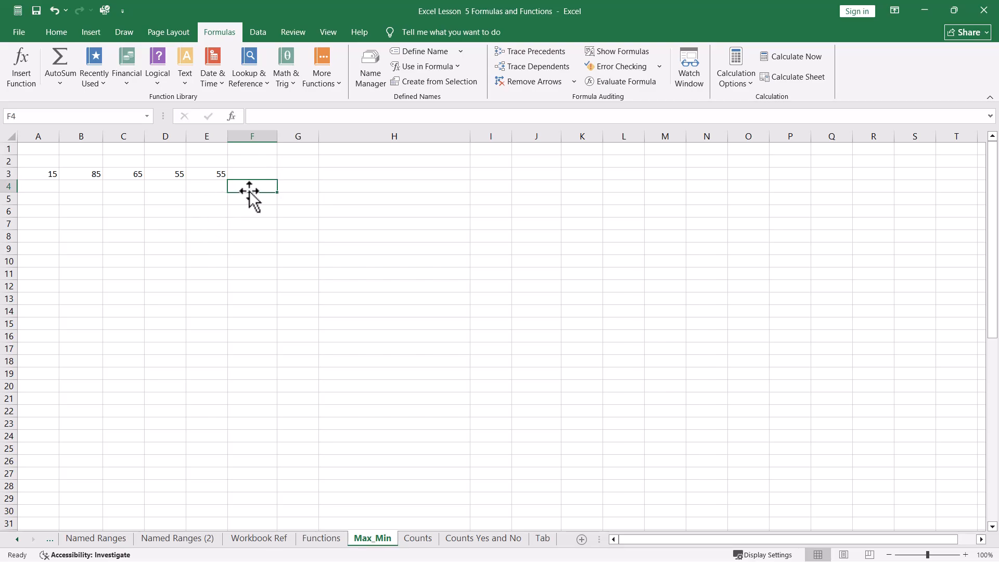
Step: Insert the AVERAGE function in F4 from the Statistical function list, setting Number1 to A3:E3
click(327, 79)
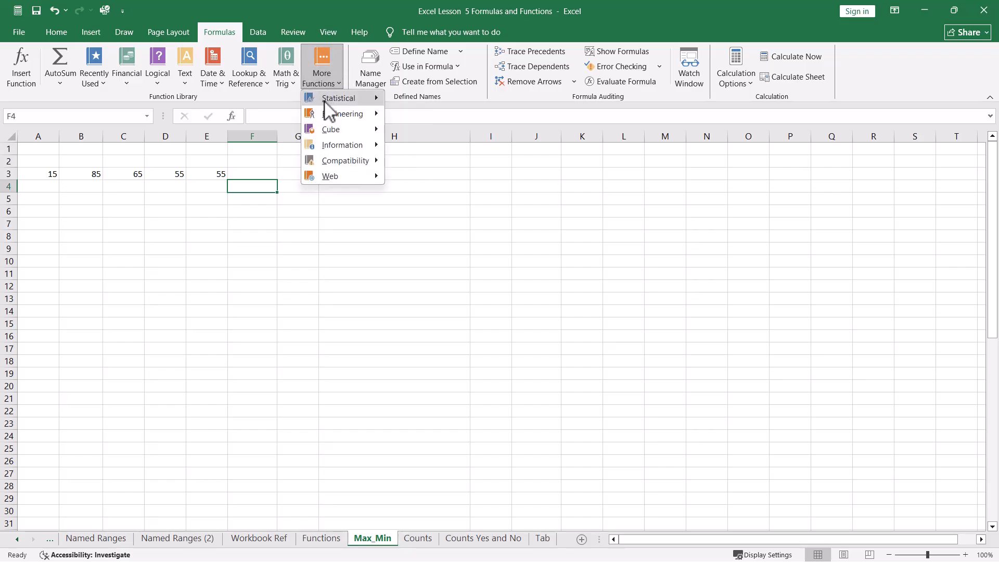
mouse_move(326, 104)
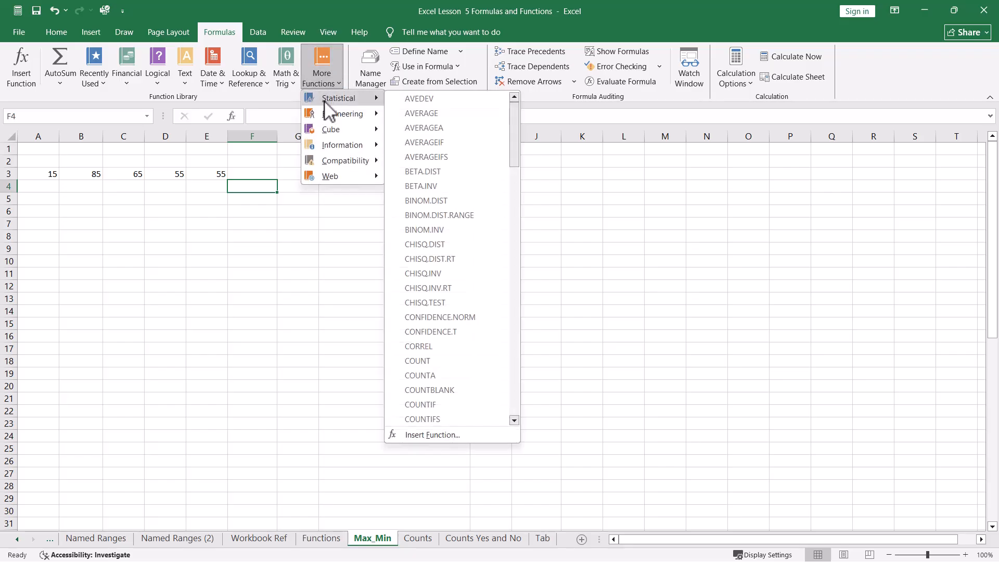
click(416, 112)
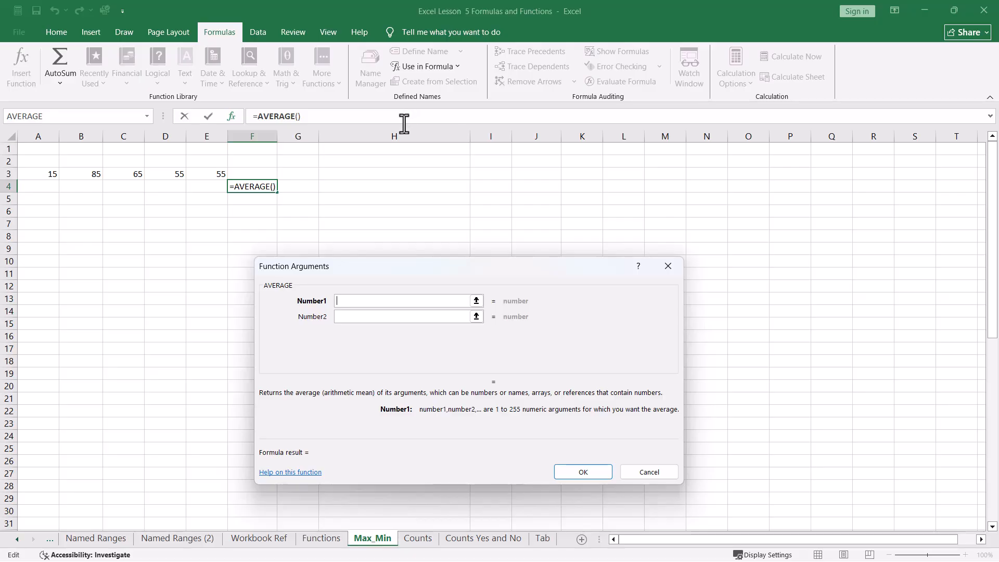
click(287, 292)
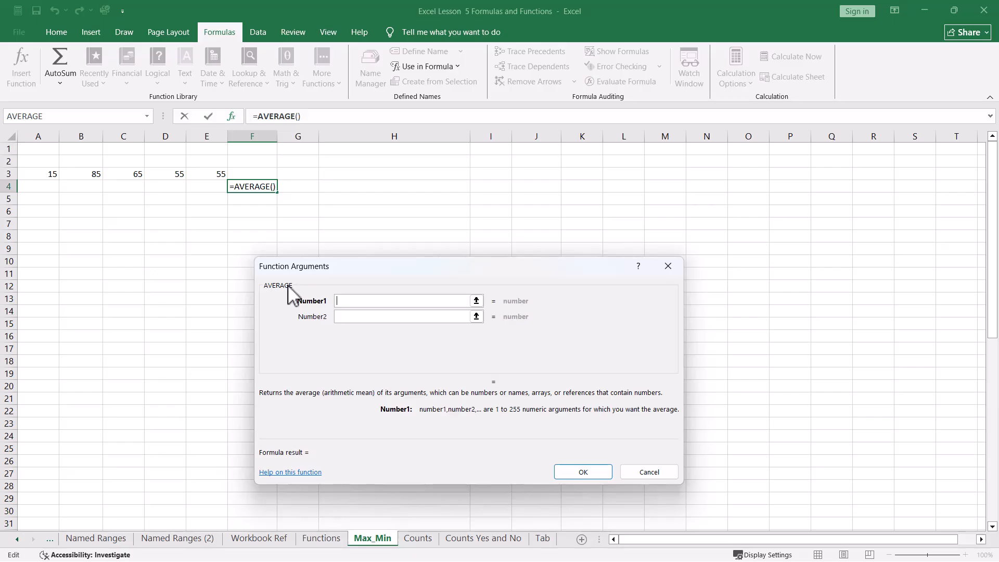
click(330, 295)
click(39, 173)
drag(39, 173, 192, 177)
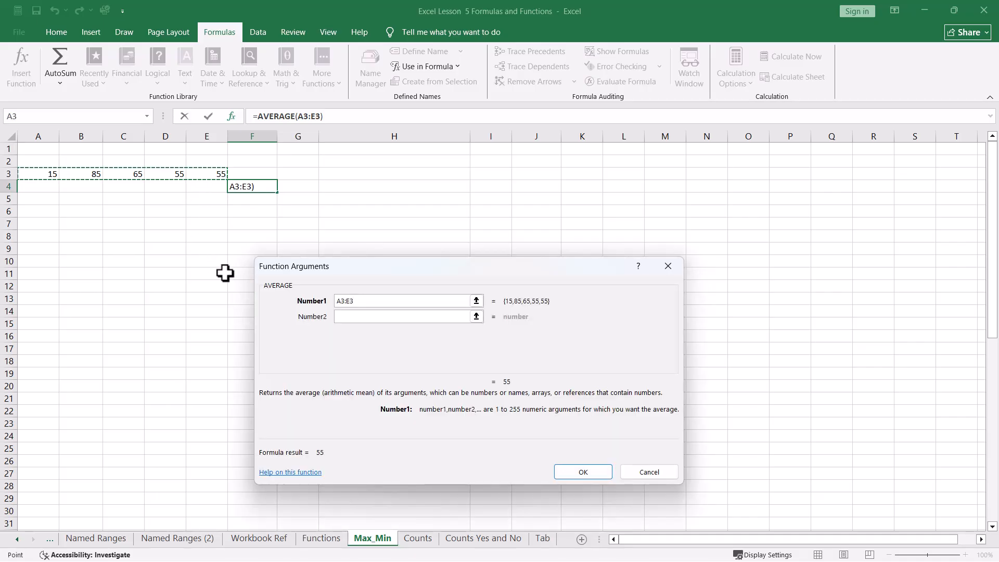
click(346, 305)
click(592, 473)
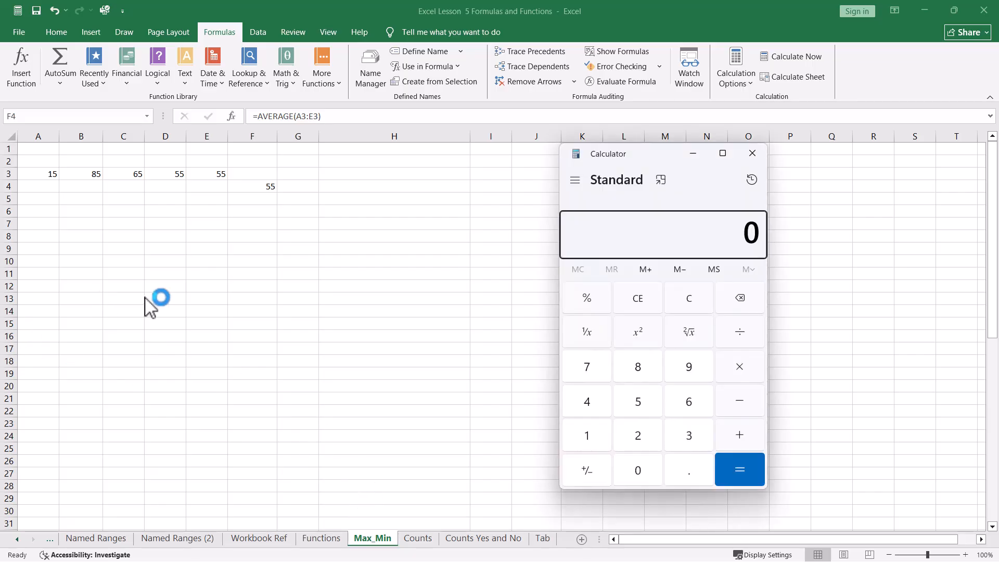
Step: Switch to Calculator and compute 15+85+65+55+55 divided by 5 to check the average, then close it
click(690, 299)
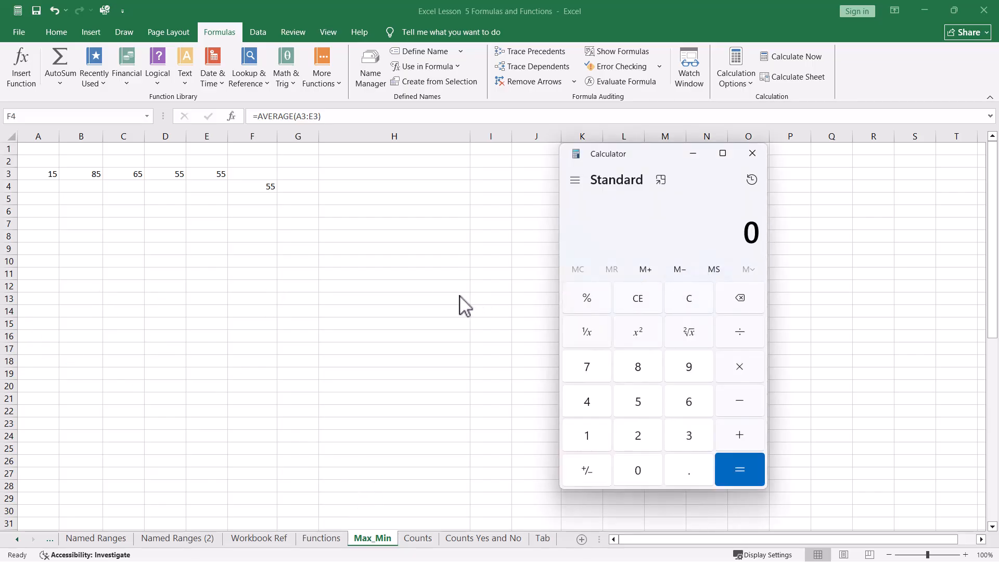
text(15)
text(+85)
text(+65+5)
text(5+55)
text(/)
text(5 ÷ 5)
key(Return)
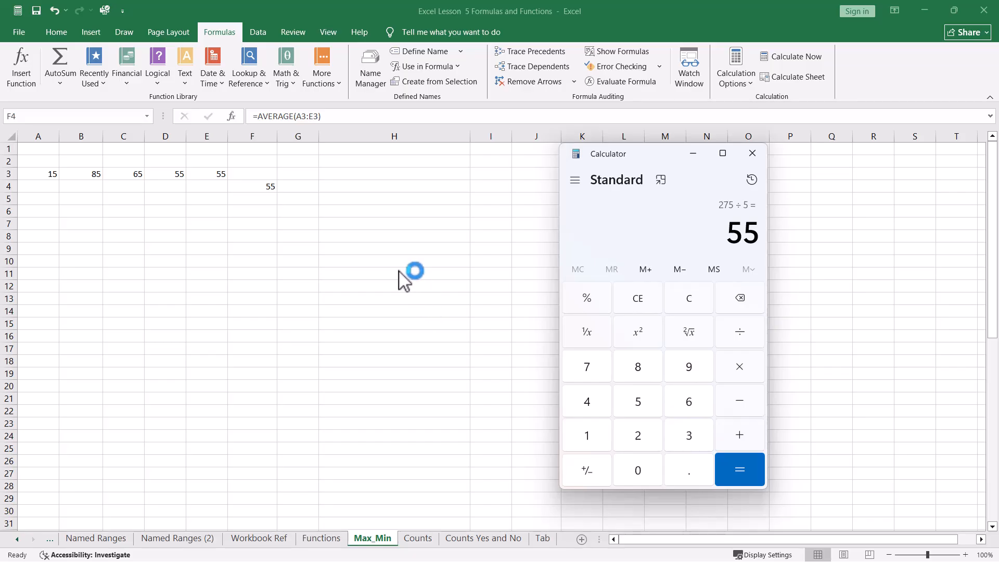
click(748, 159)
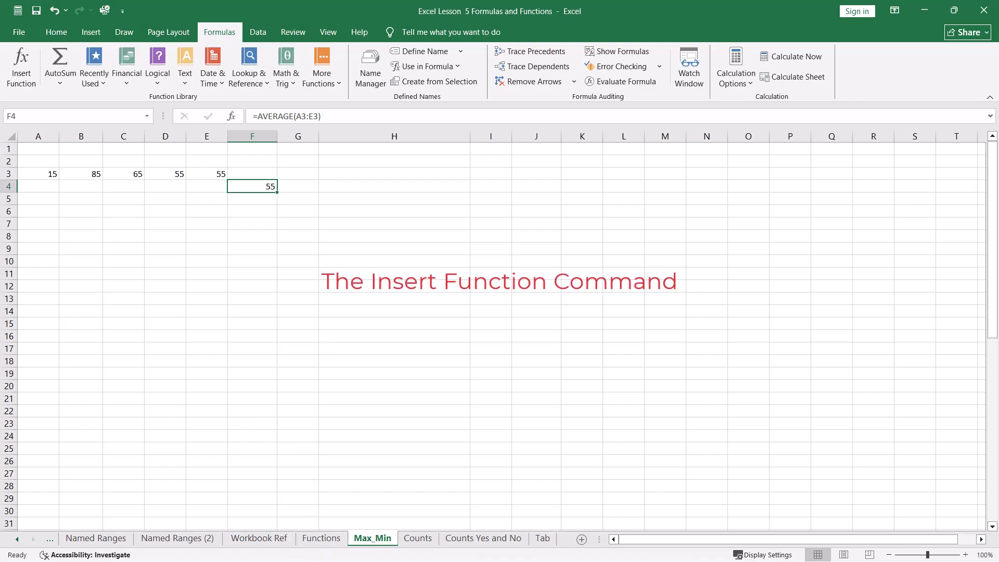
Step: Open the Insert Function dialog for F8, browse the Statistical function descriptions, and cancel it
click(23, 74)
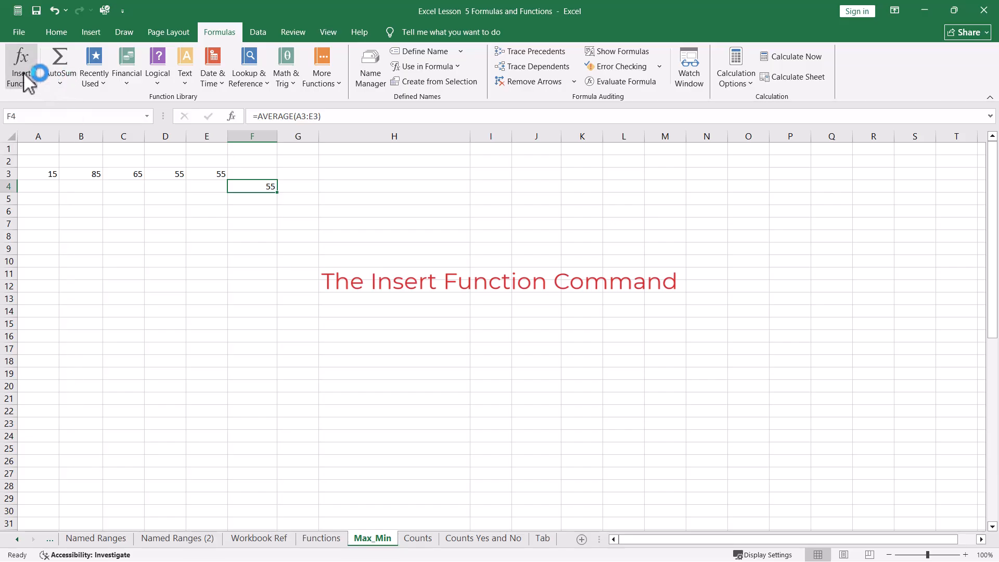
click(258, 239)
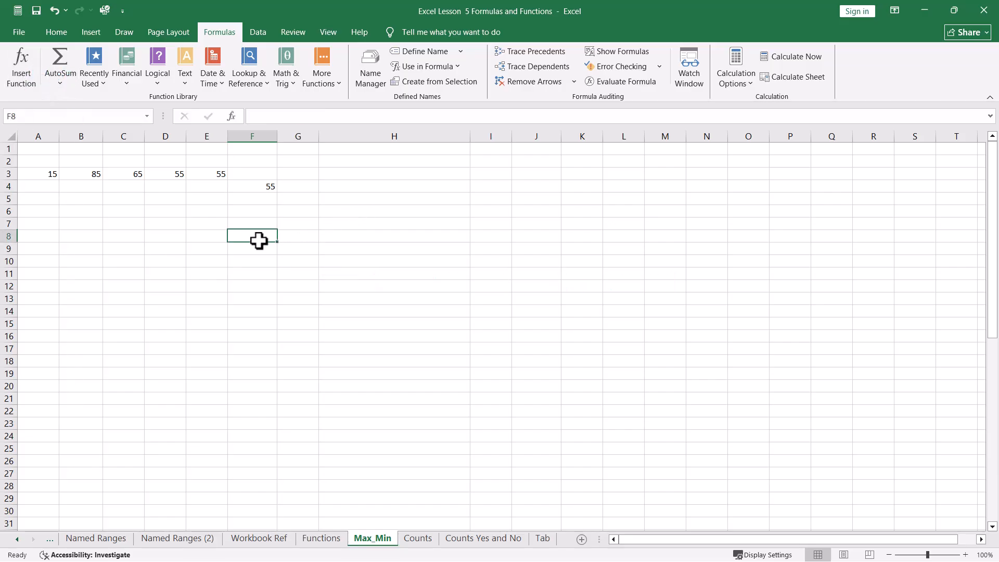
click(24, 69)
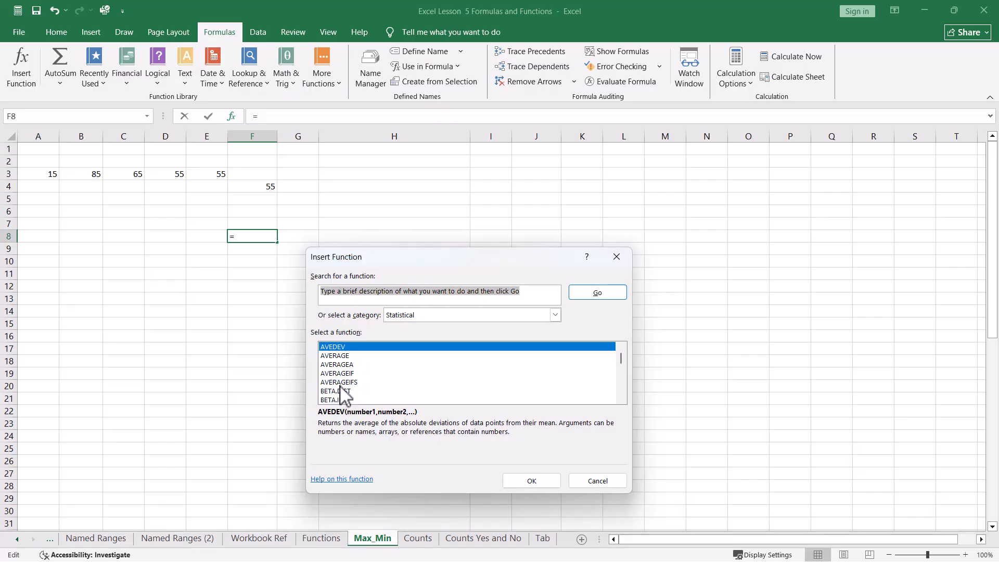
scroll(340, 370, down, 3)
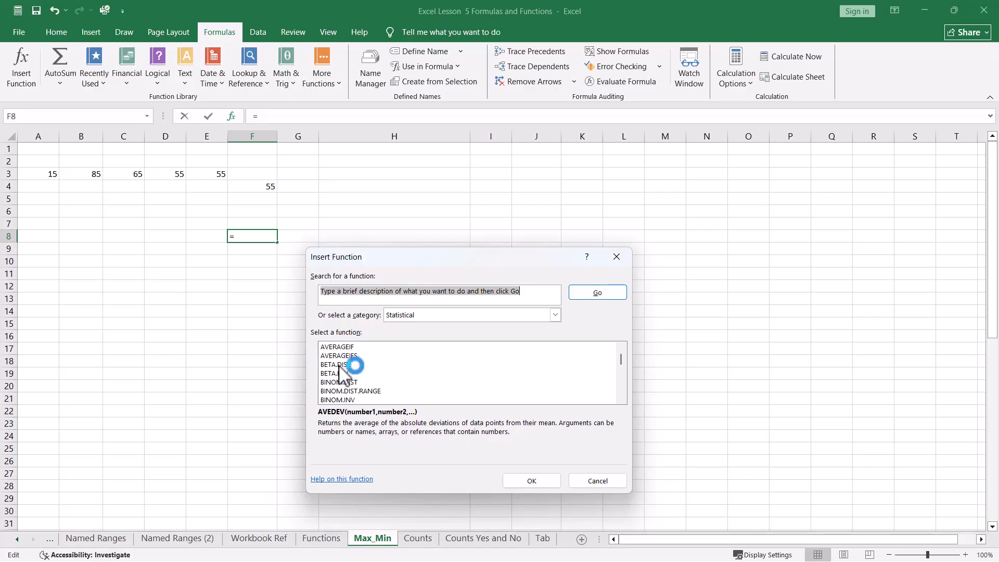
scroll(338, 369, up, 1)
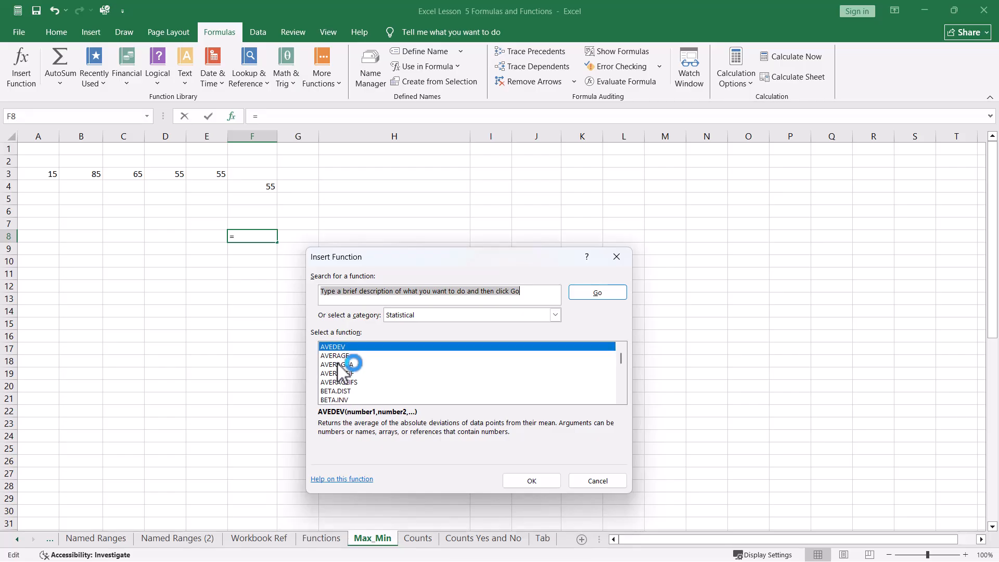
click(335, 356)
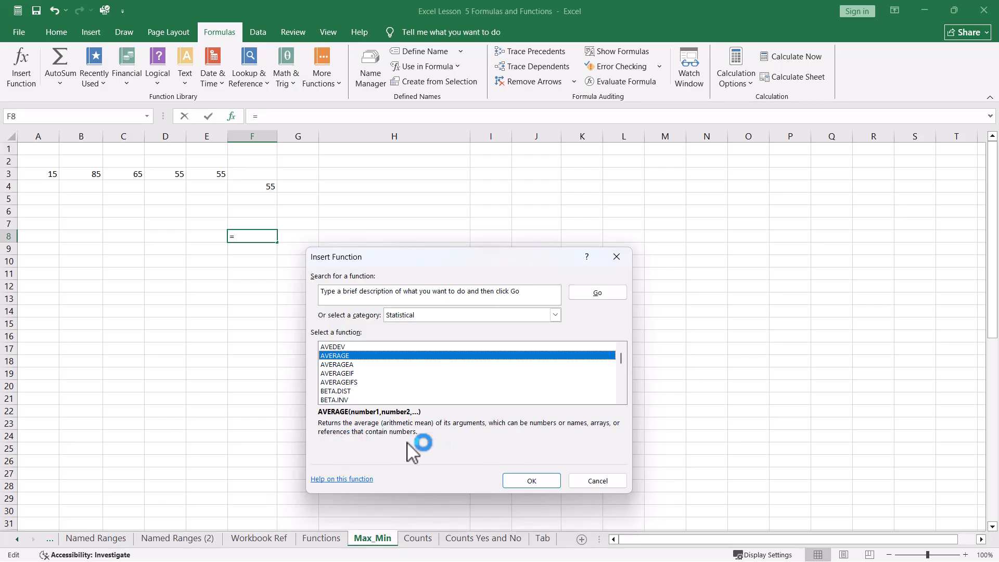
click(339, 371)
scroll(340, 393, down, 4)
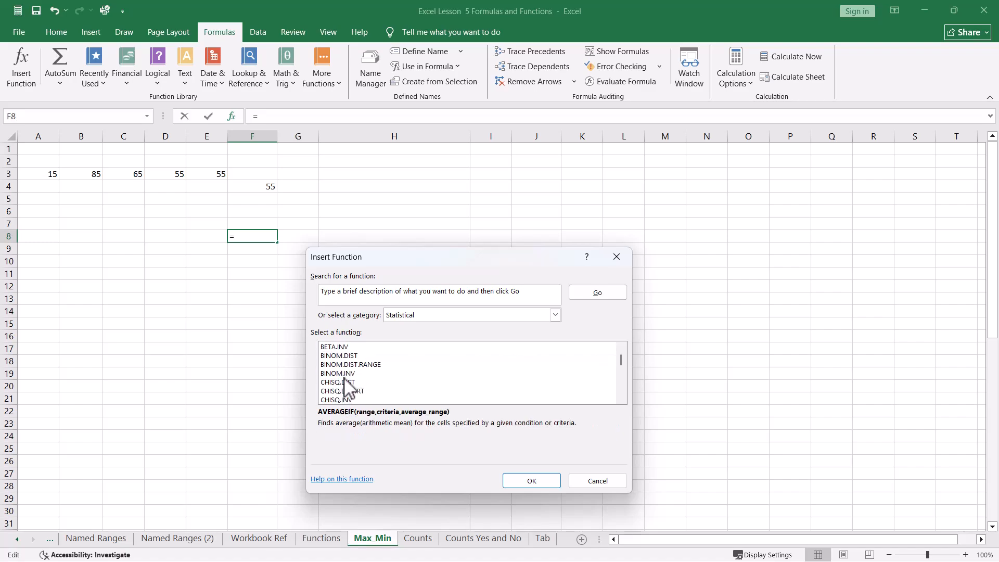
click(339, 399)
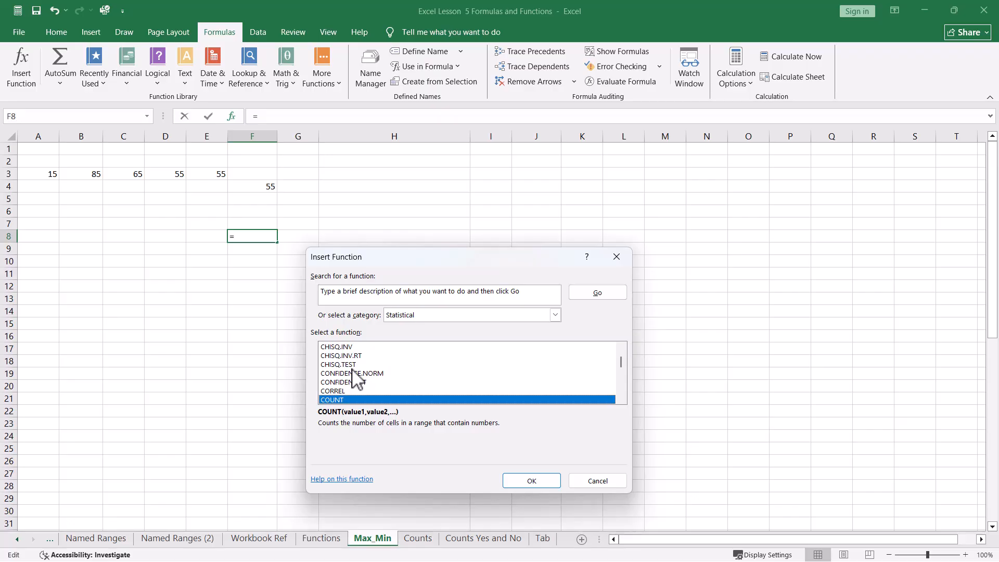
click(597, 480)
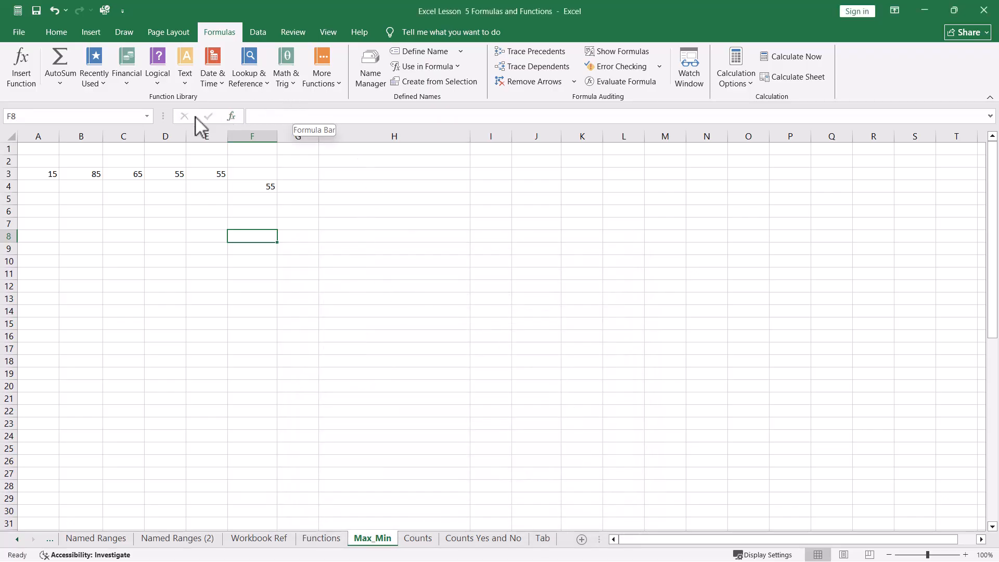
Step: Reopen the Insert Function dialog from the formula bar and again by shortcut, scrolling the Statistical list, and close it
click(231, 116)
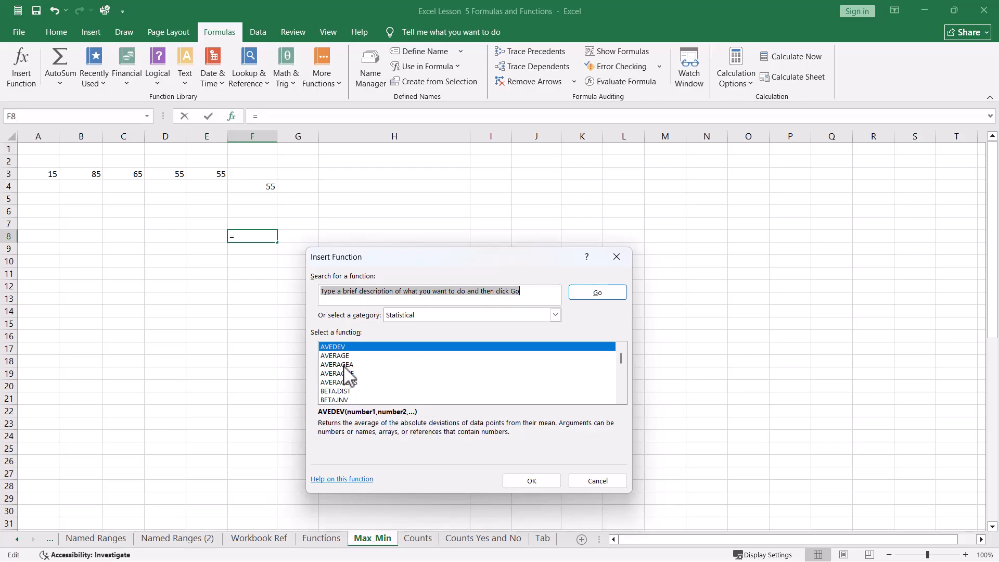
scroll(346, 374, down, 8)
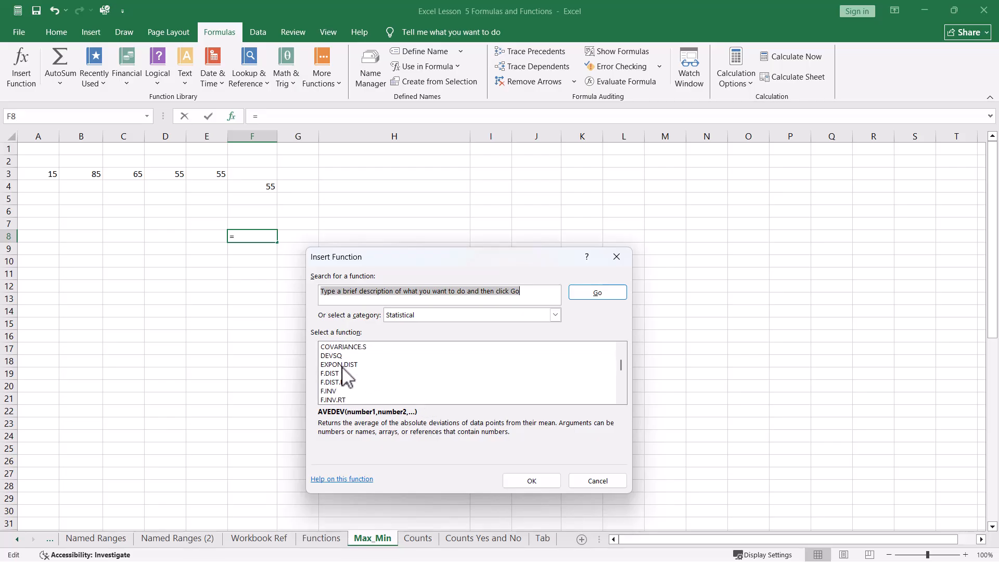
scroll(346, 373, down, 2)
scroll(346, 374, down, 2)
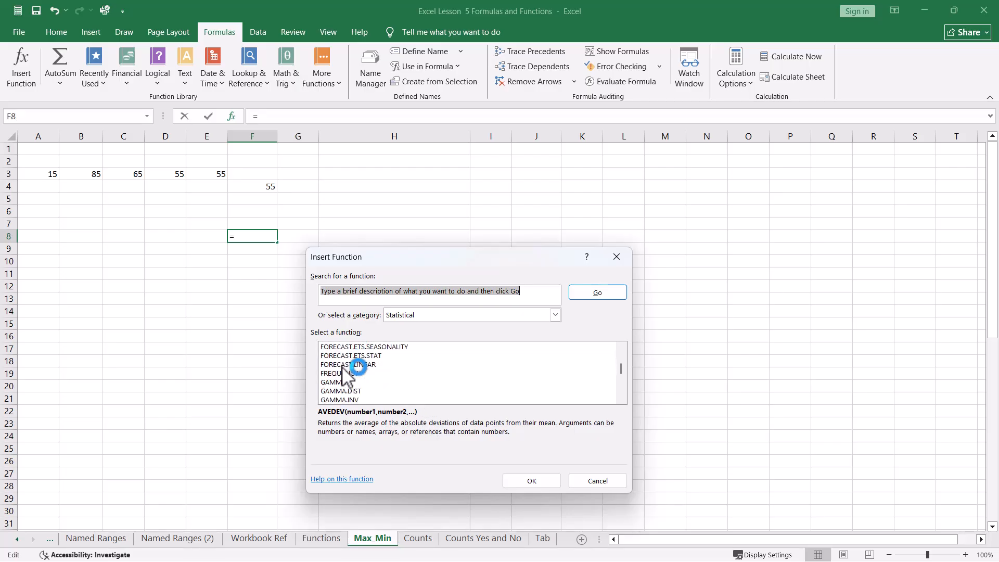
click(339, 292)
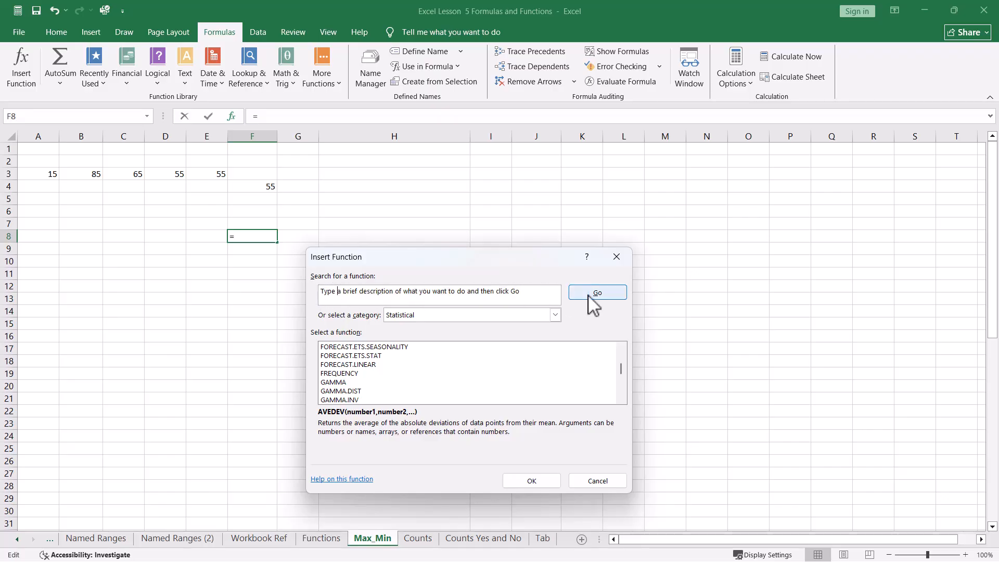
click(616, 257)
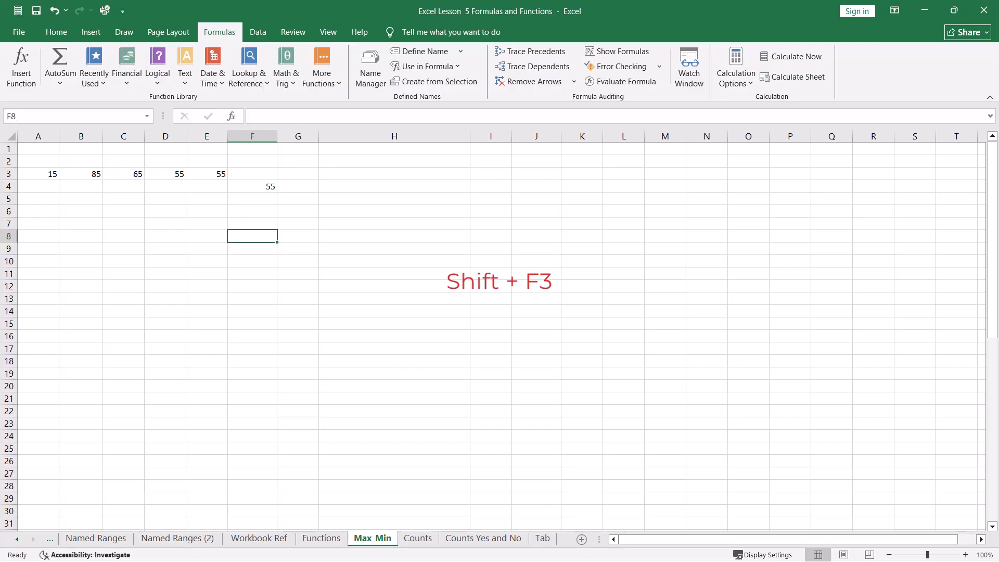
key(shift+F3)
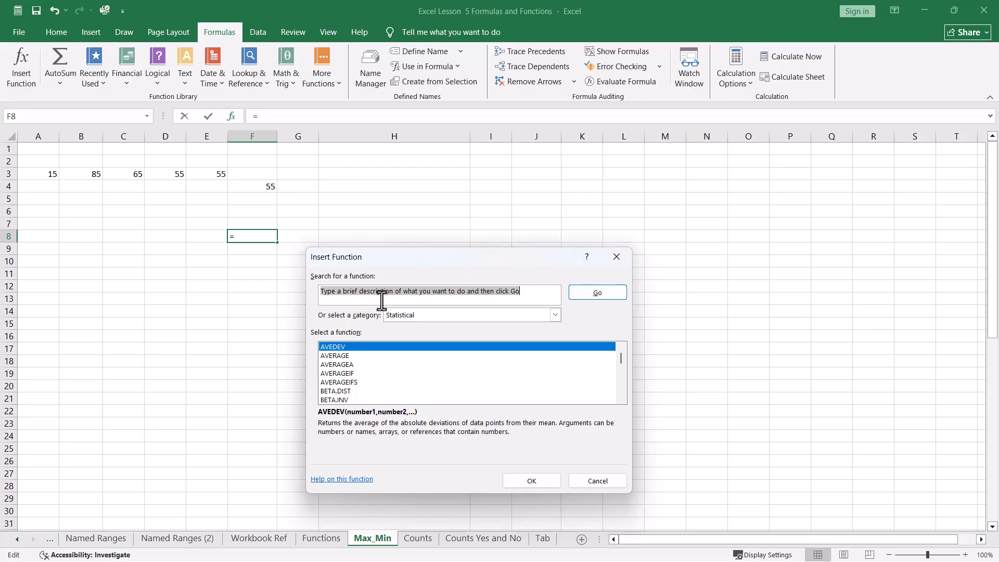
click(620, 258)
click(484, 264)
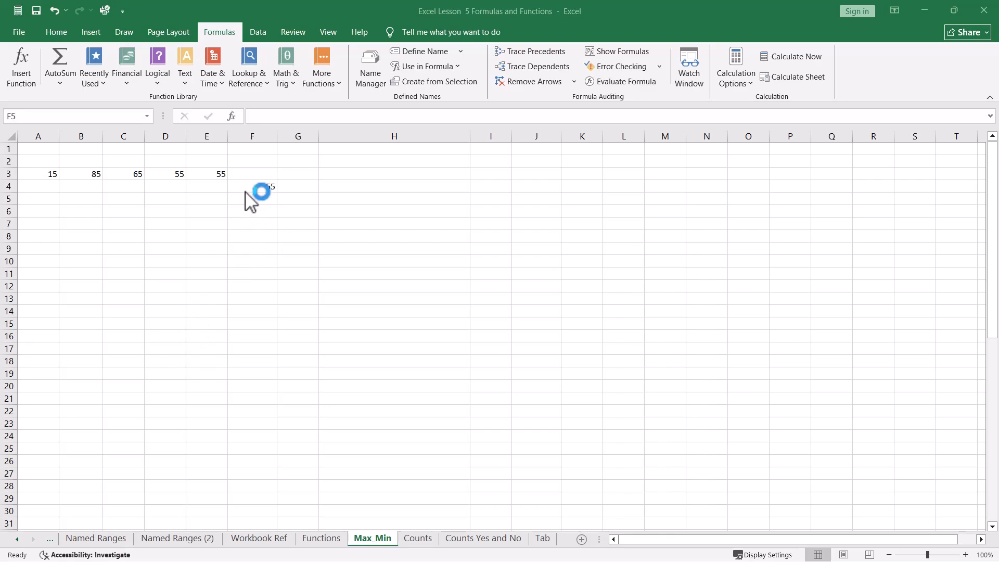
Step: Replace the formula in F4 with =MAX(A3:E3) using the function suggestion list and selecting the row of numbers
click(268, 183)
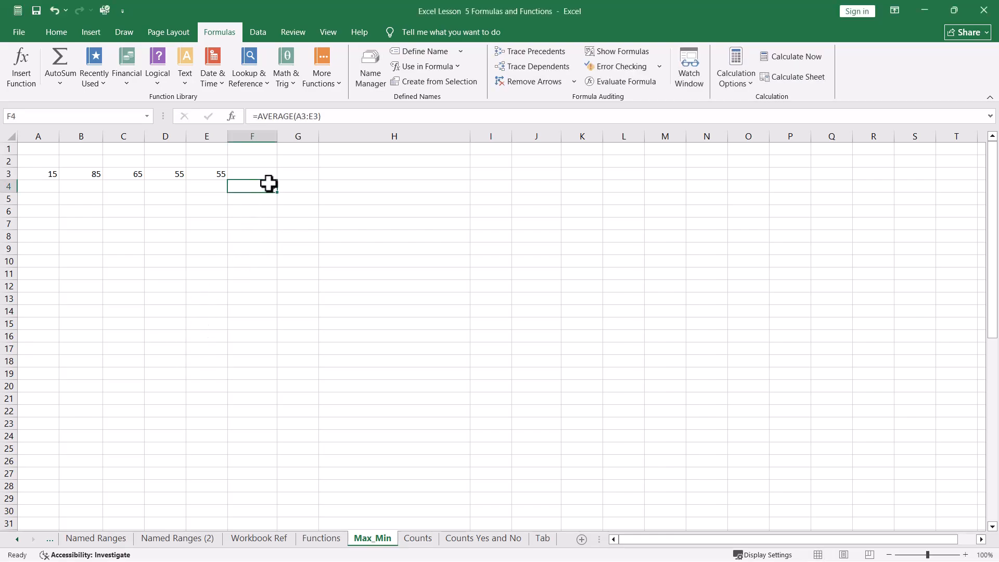
key(Delete)
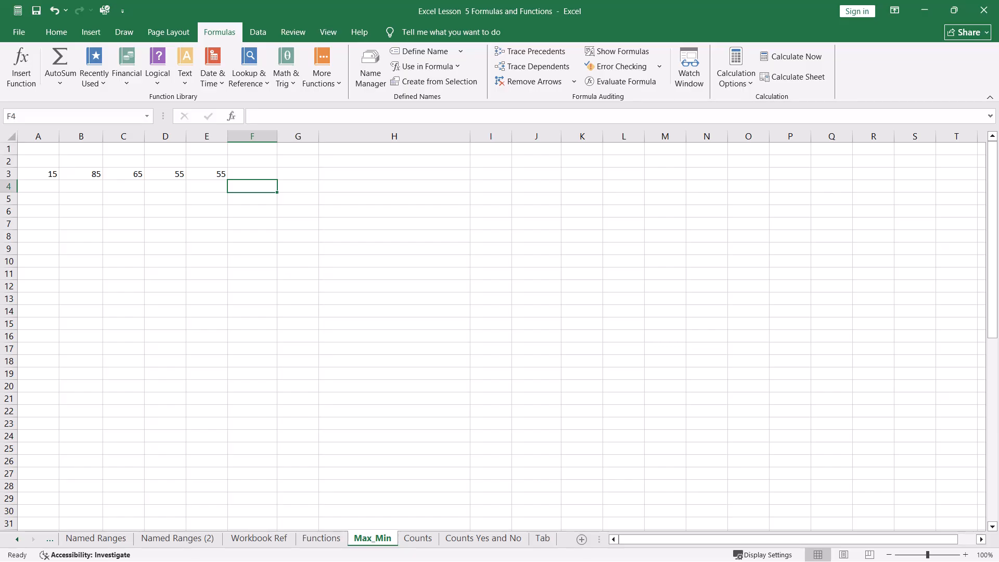
text(=)
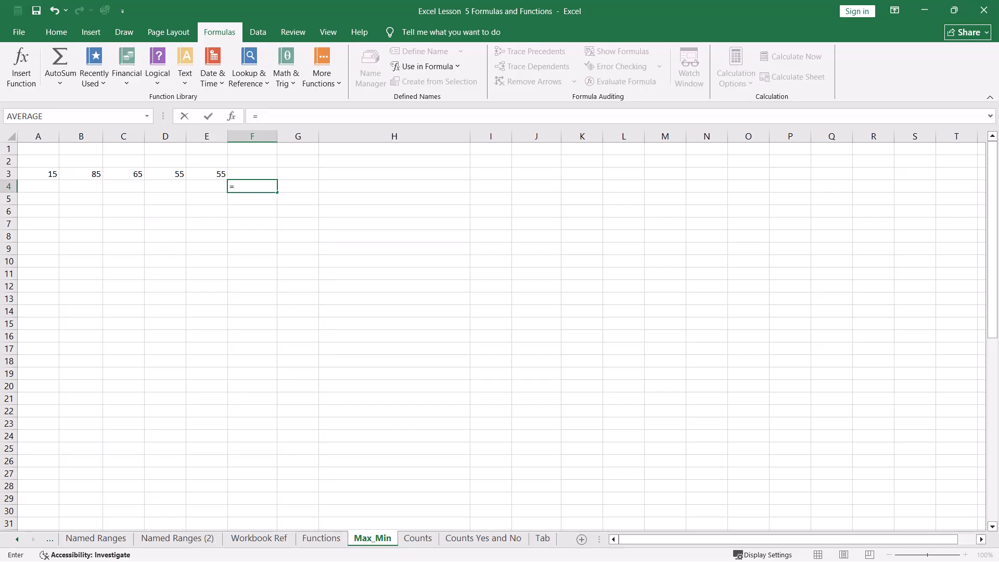
text(m)
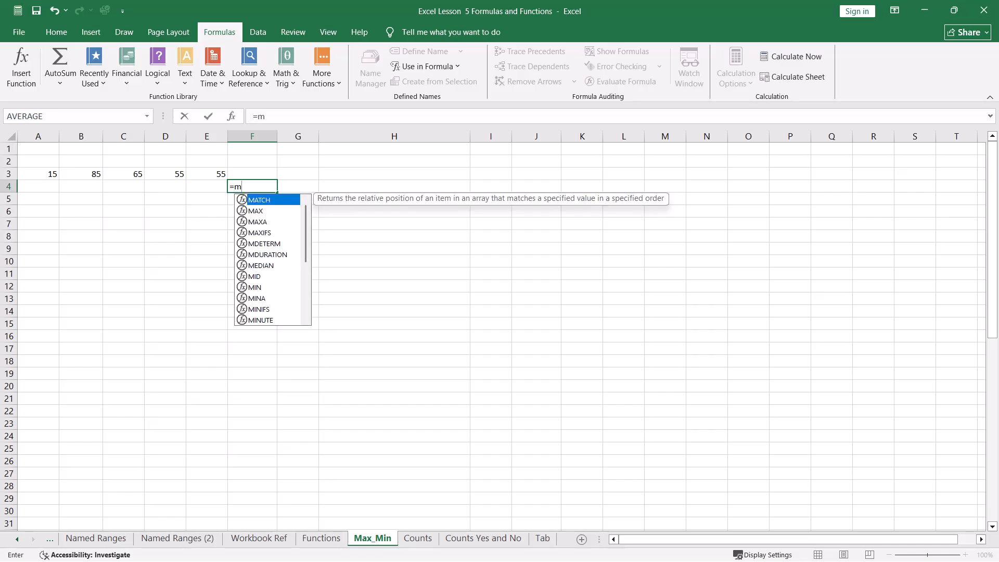
key(Down)
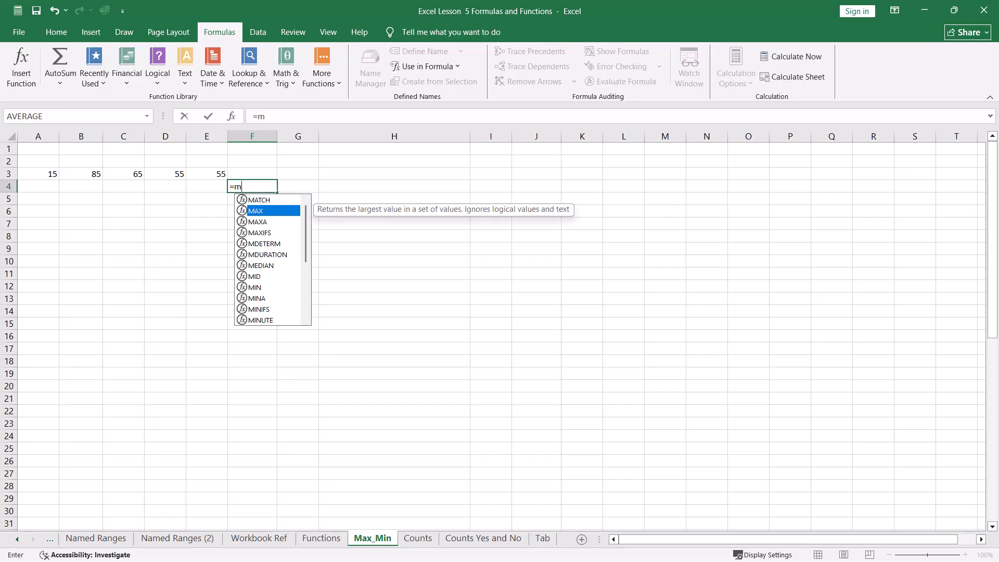
key(Tab)
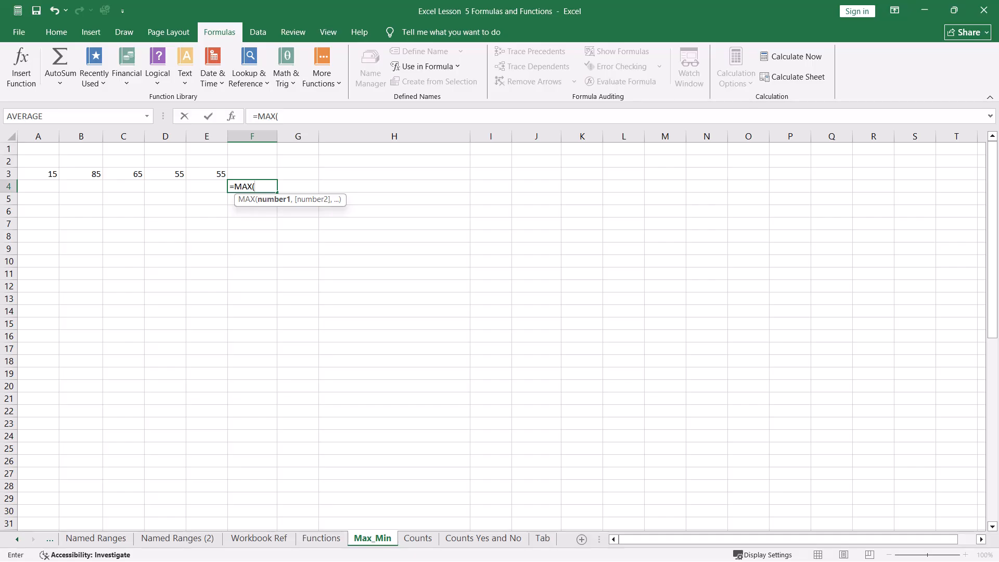
drag(47, 174, 226, 178)
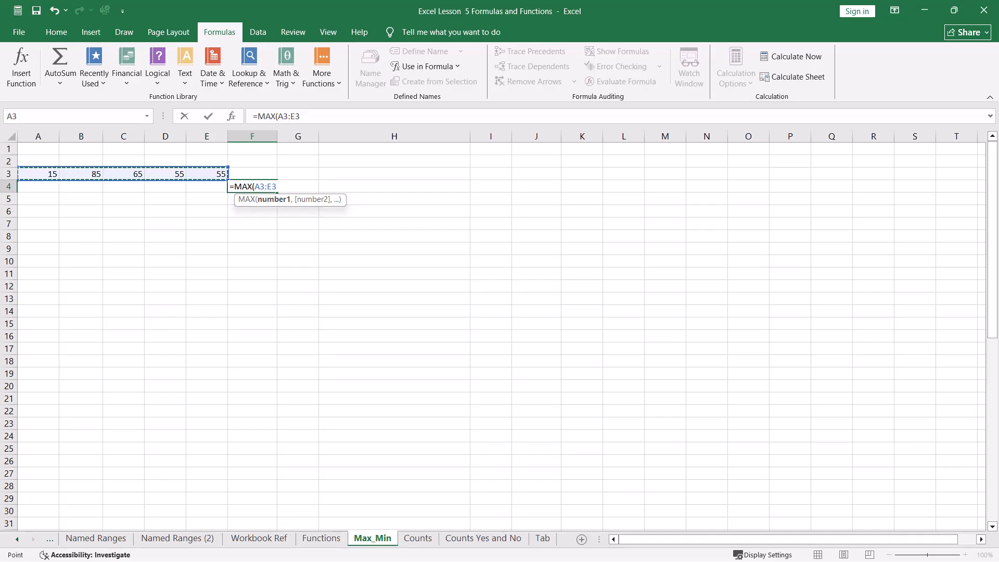
key(Return)
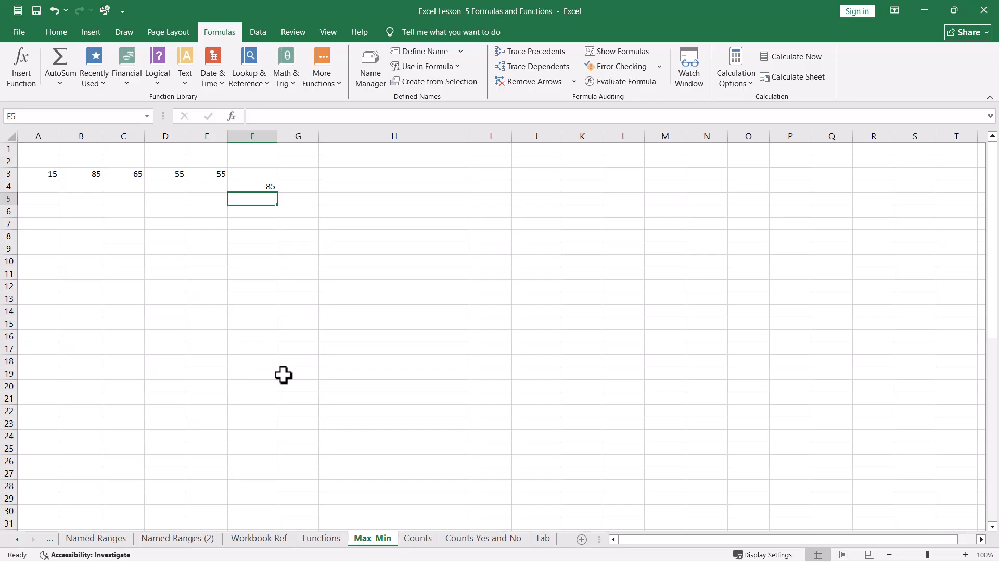
click(267, 273)
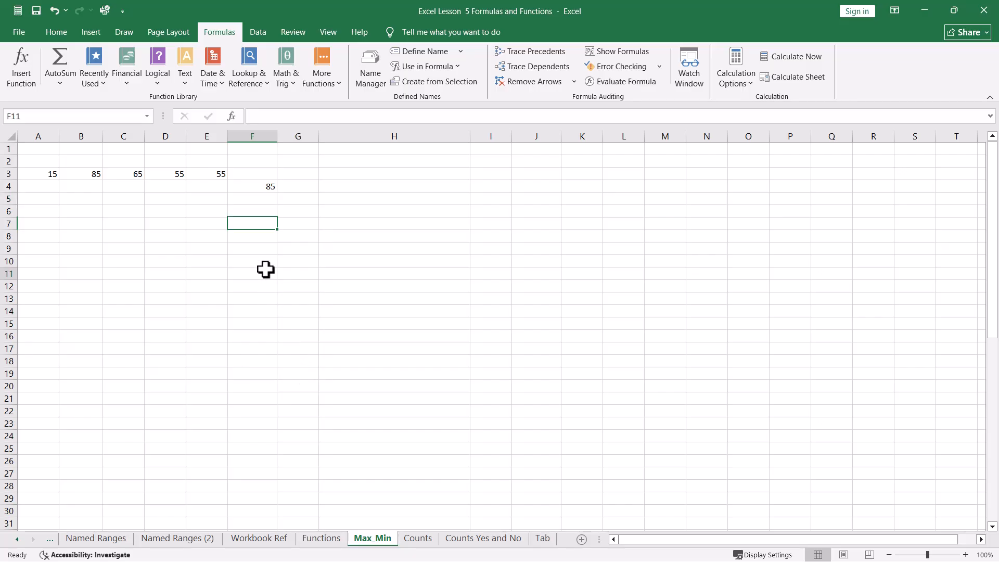
key(ctrl+Up)
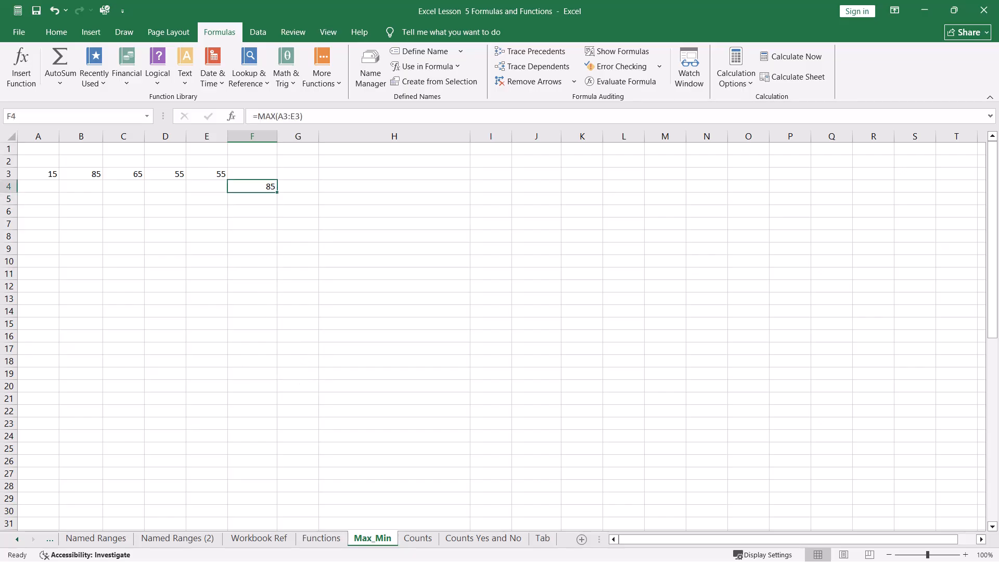
Step: Replace the formula in F4 with =MIN(A3:E3) using the function suggestion list and selecting the row of numbers
key(Delete)
text(=min)
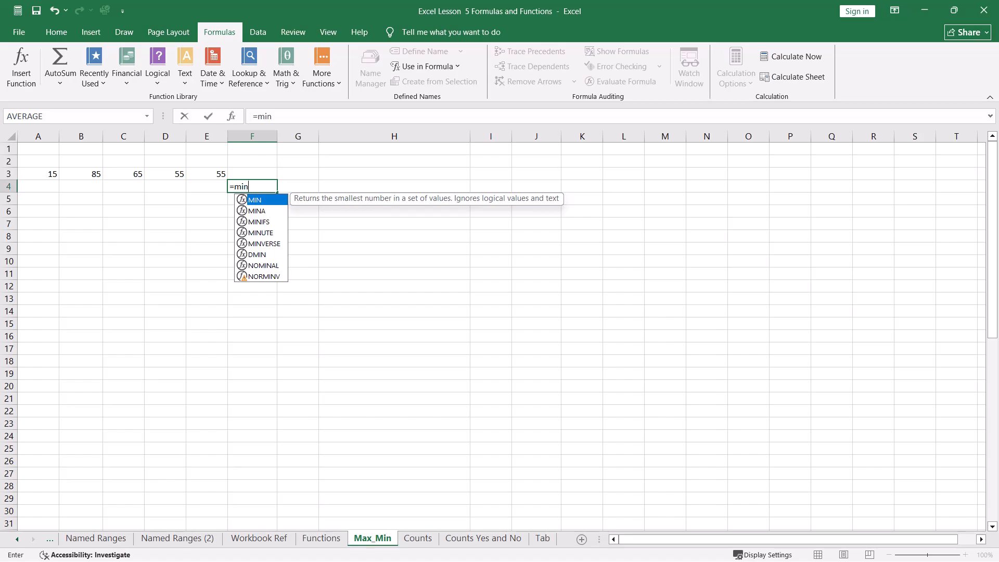
key(Tab)
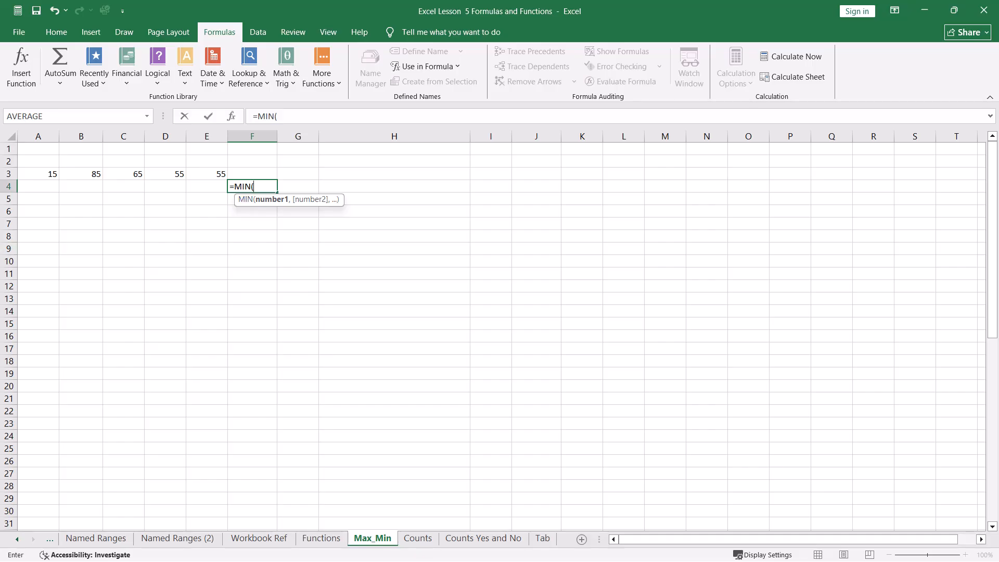
click(39, 176)
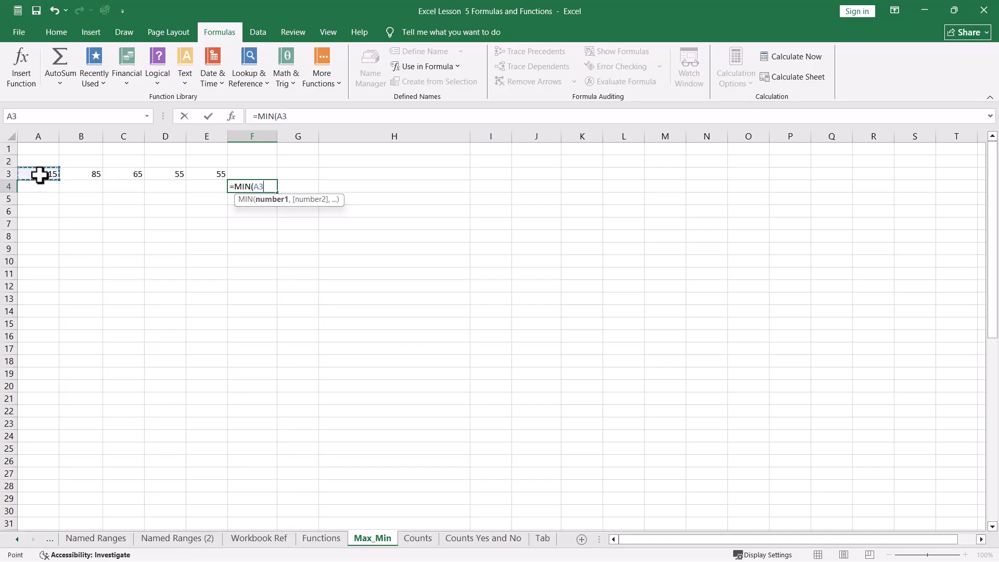
drag(39, 175, 196, 175)
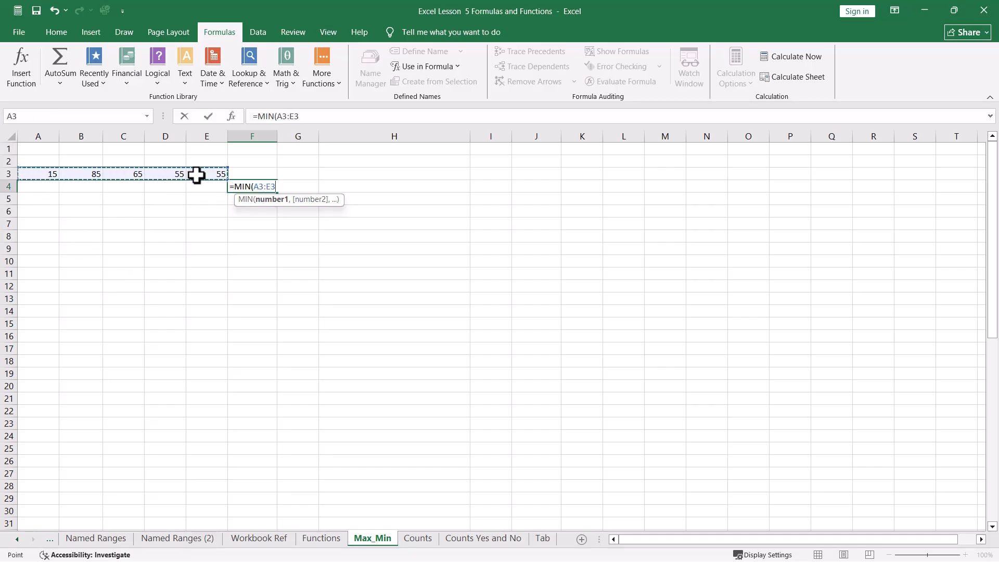
key(Return)
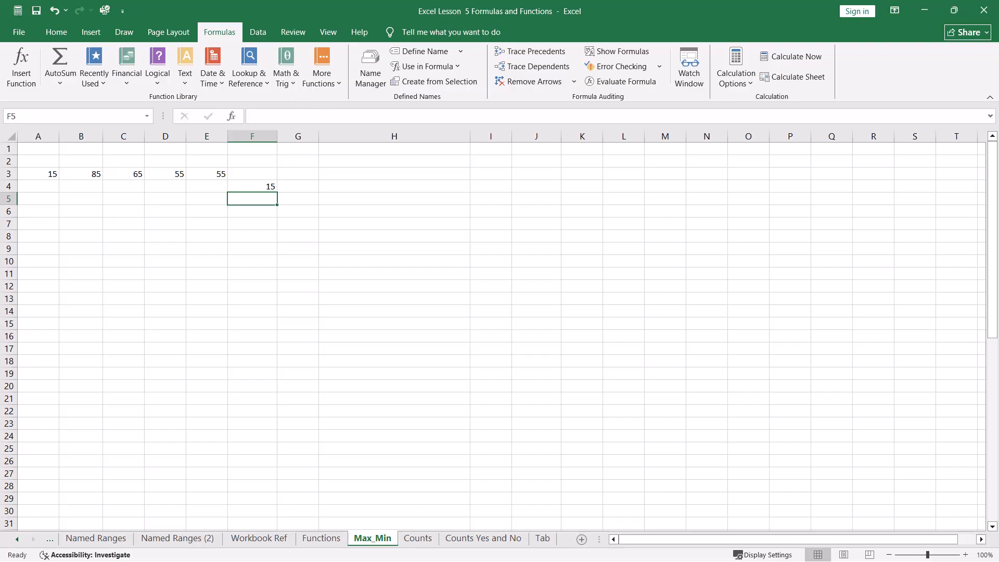
Step: Label cell H54 below the Donut Shop energy table as minimum energy use 2024
scroll(495, 335, down, 10)
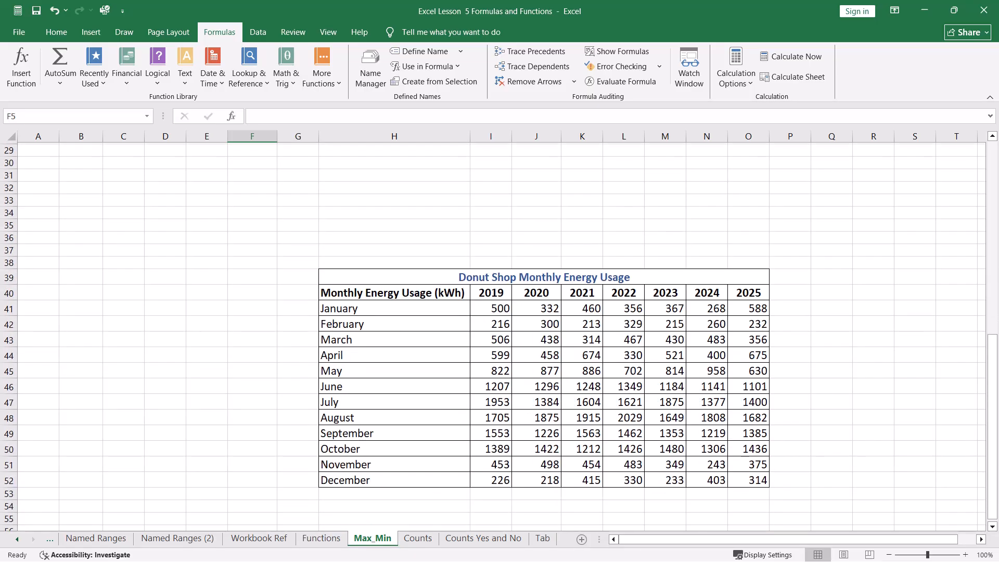
scroll(494, 336, down, 2)
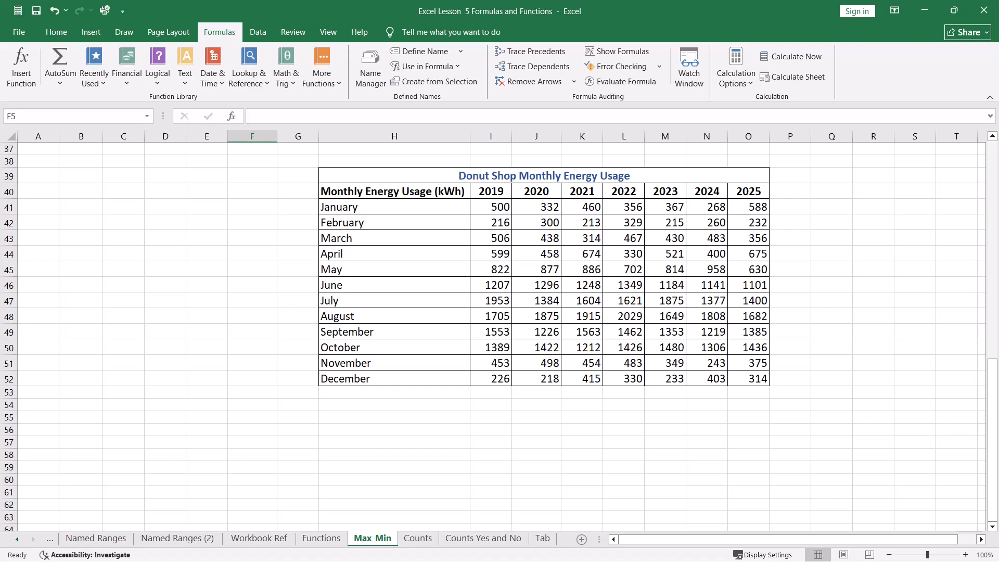
click(395, 404)
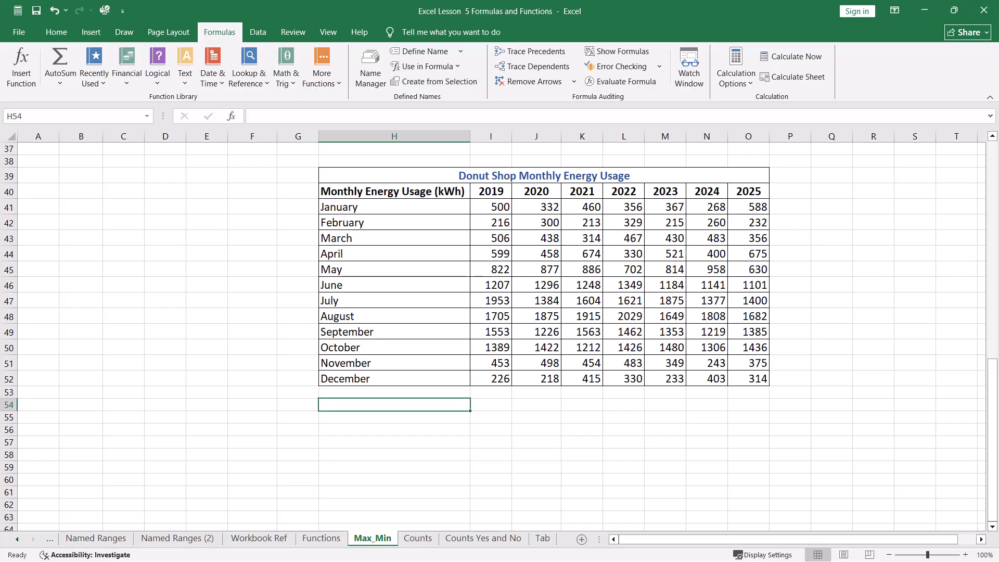
text(min)
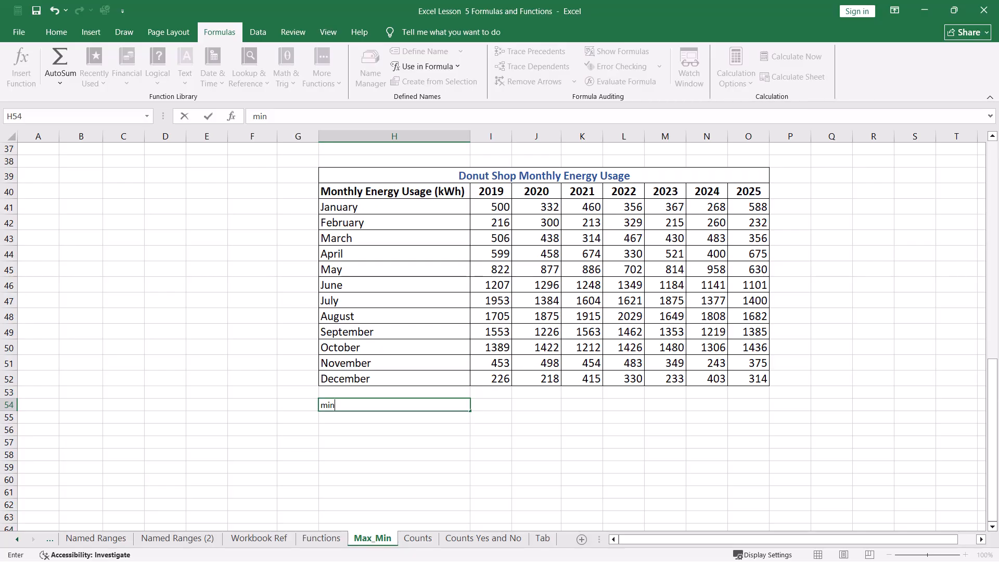
text(inmum)
key(BackSpace)
key(BackSpace)
key(BackSpace)
key(BackSpace)
text(mum energu)
key(BackSpace)
text(y use)
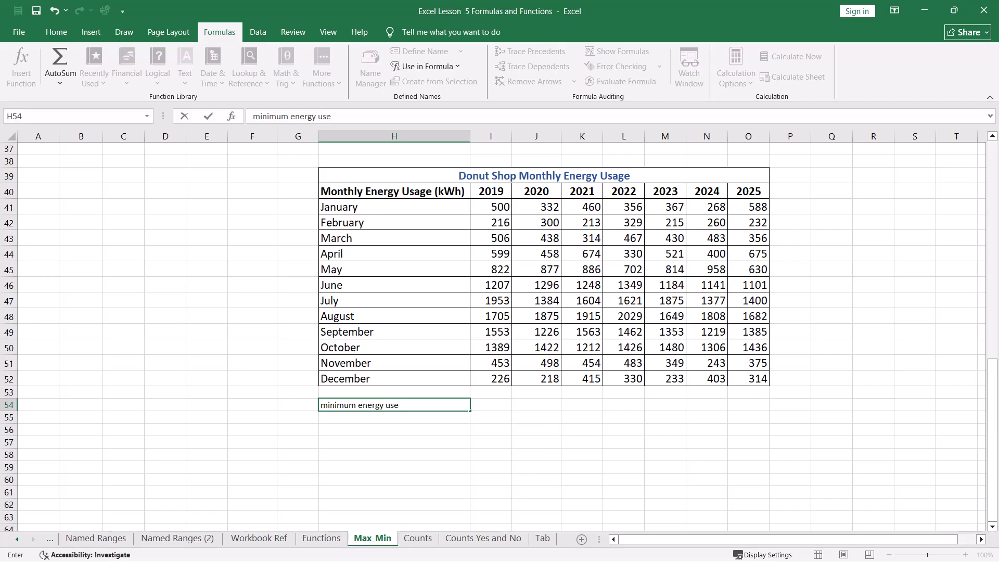
text( 2024)
key(Tab)
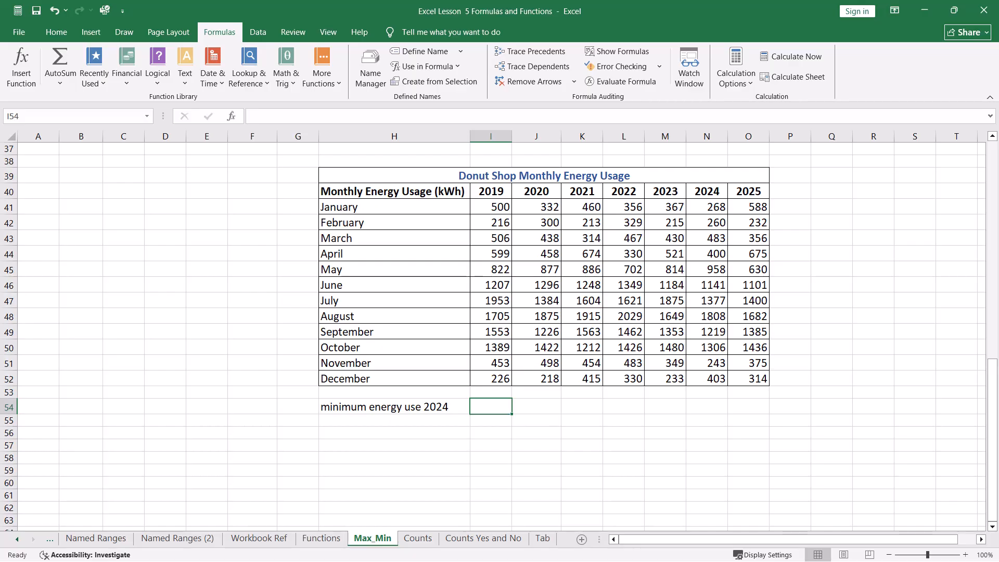
Step: Enter a MIN formula in I54 over the 2024 monthly values N41:N52
text(=)
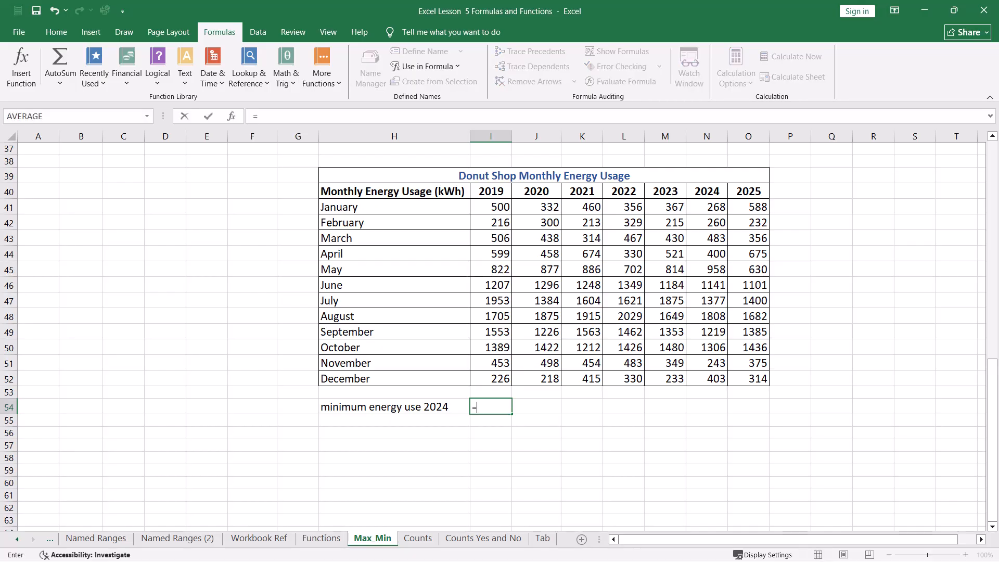
text(m)
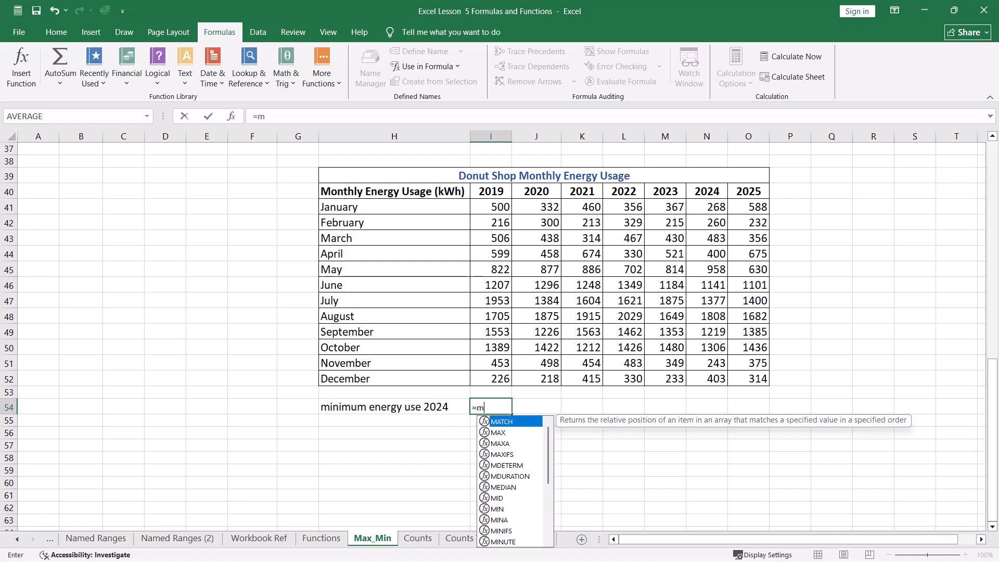
text(i)
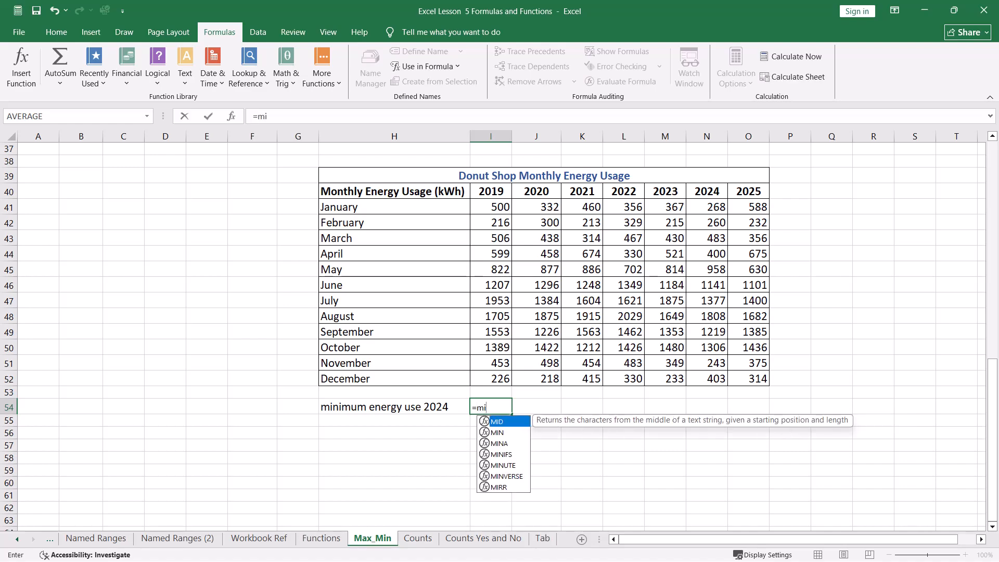
text(n)
key(Tab)
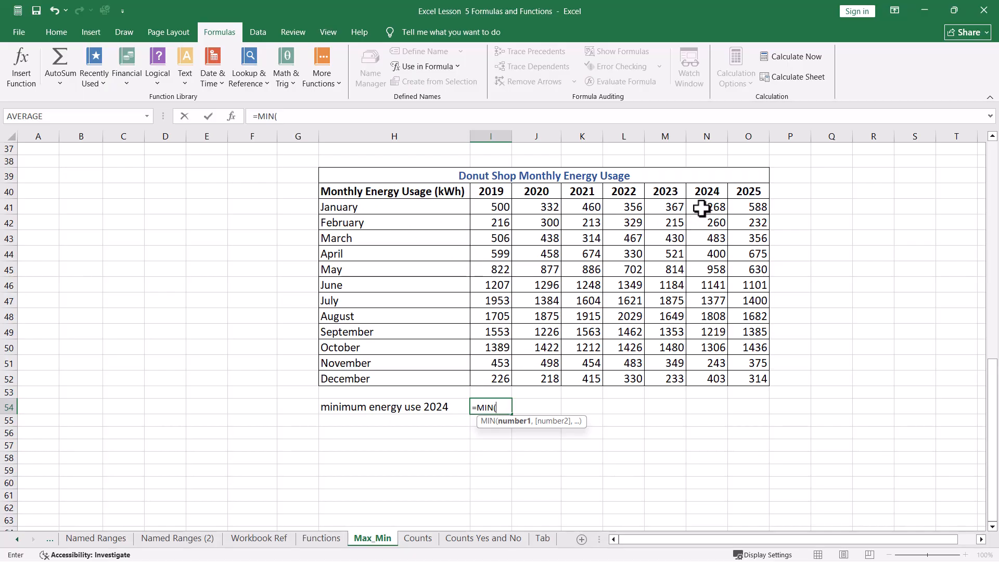
drag(702, 208, 699, 377)
key(Return)
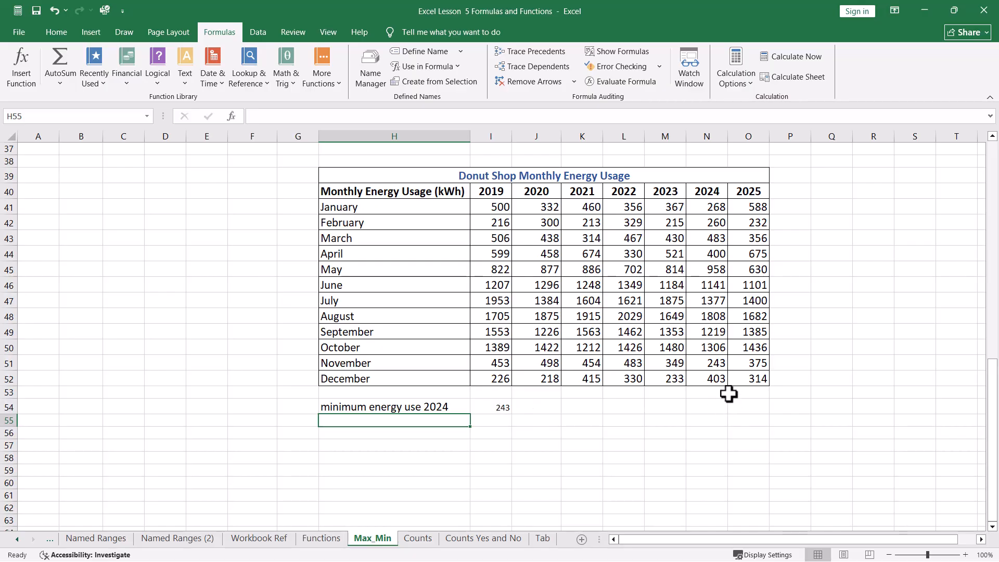
Step: Label cell H55 as maximum energy use for 2021
text(ma)
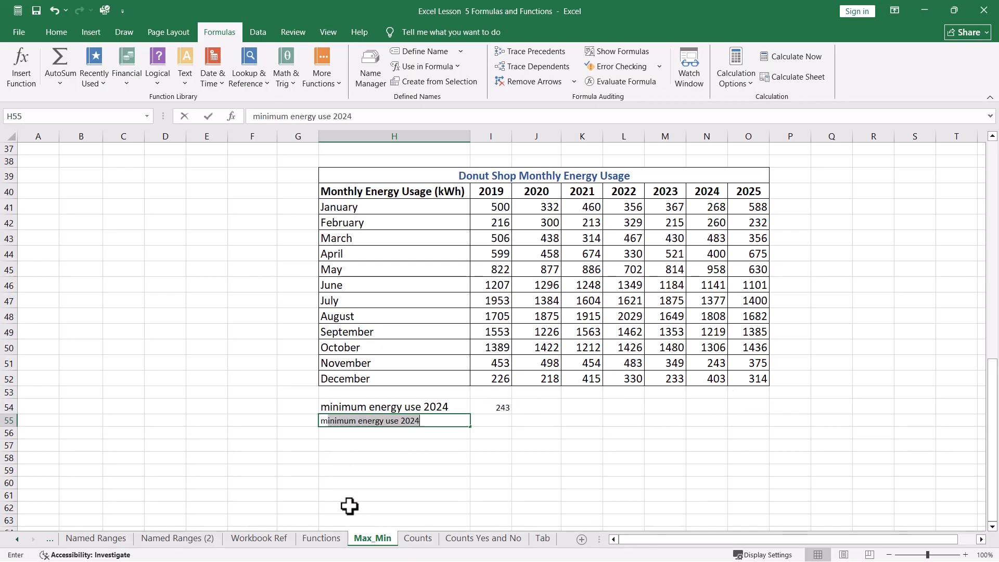
text(xi)
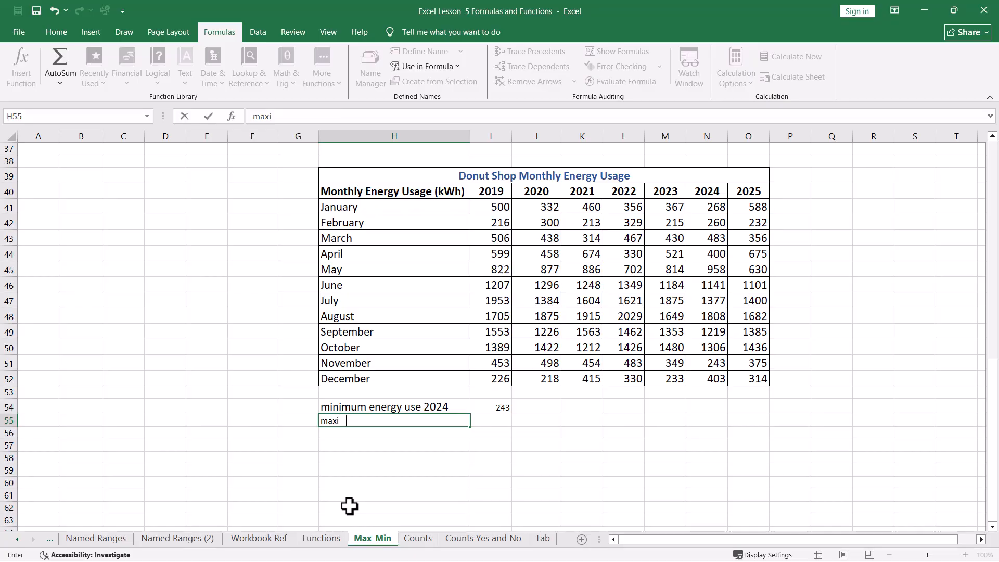
text(mum energy use )
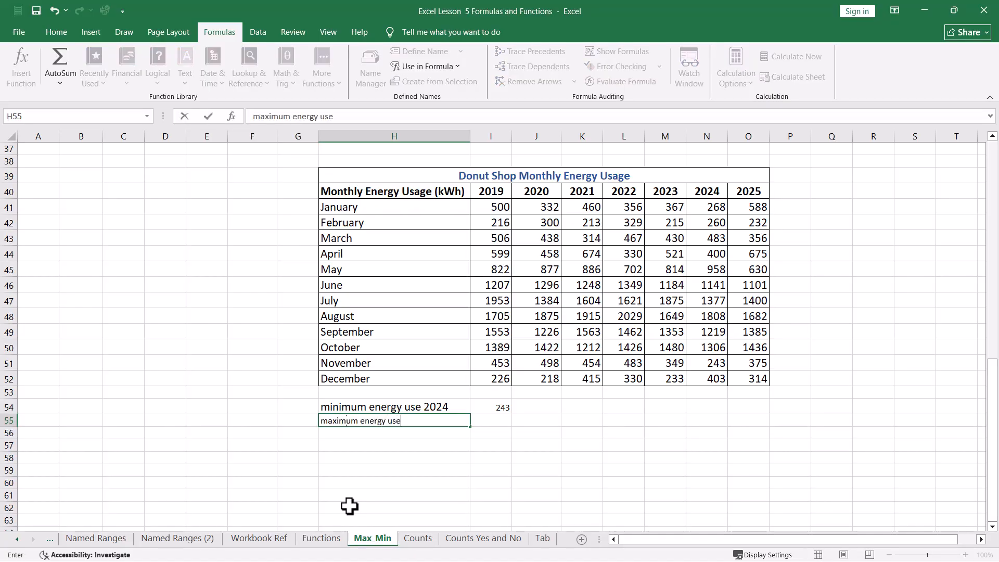
text(for 2021)
key(Tab)
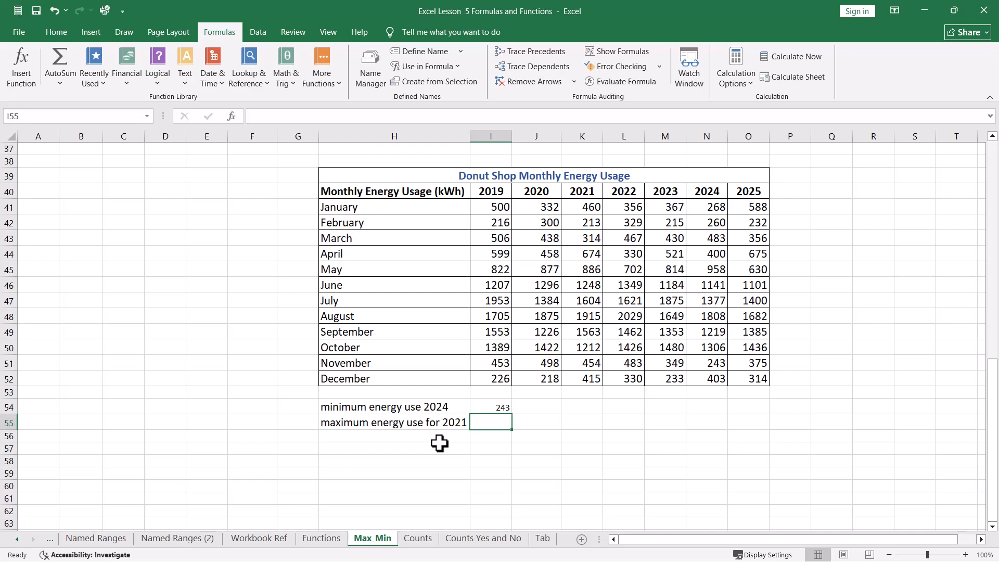
Step: Enter =MAX(K41:K52) in I55 using the suggestion list and selecting the 2021 monthly values
text(=ma)
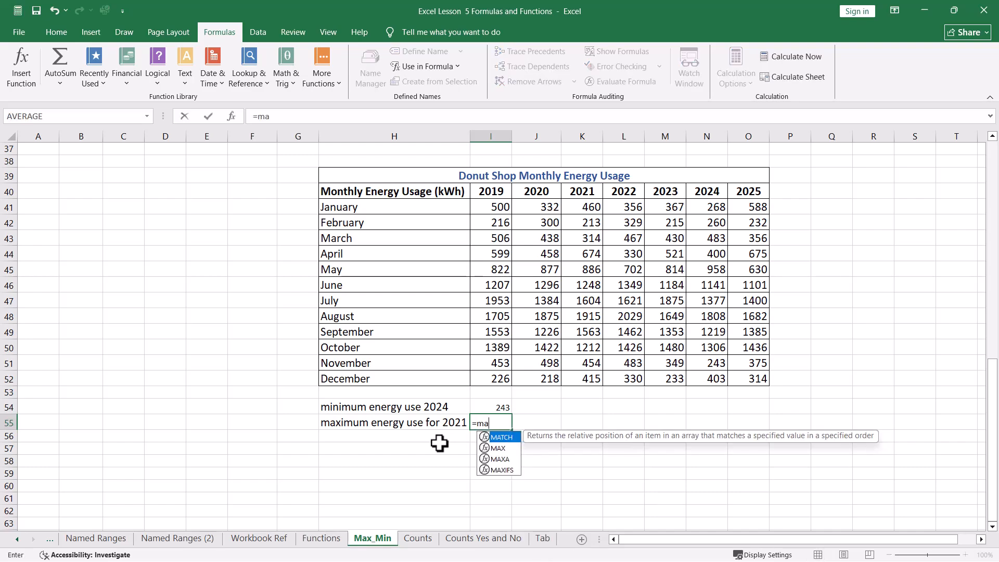
key(Down)
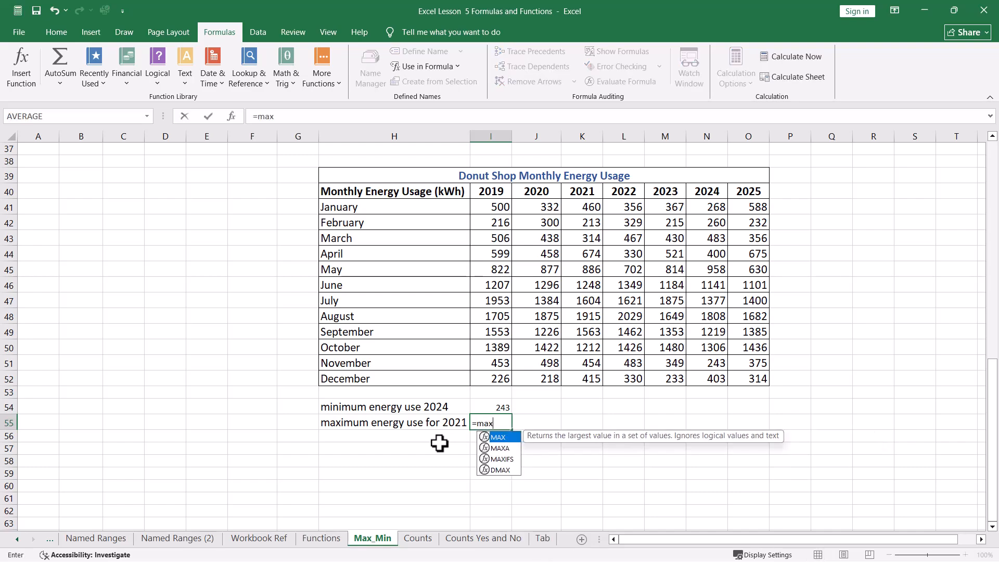
key(Tab)
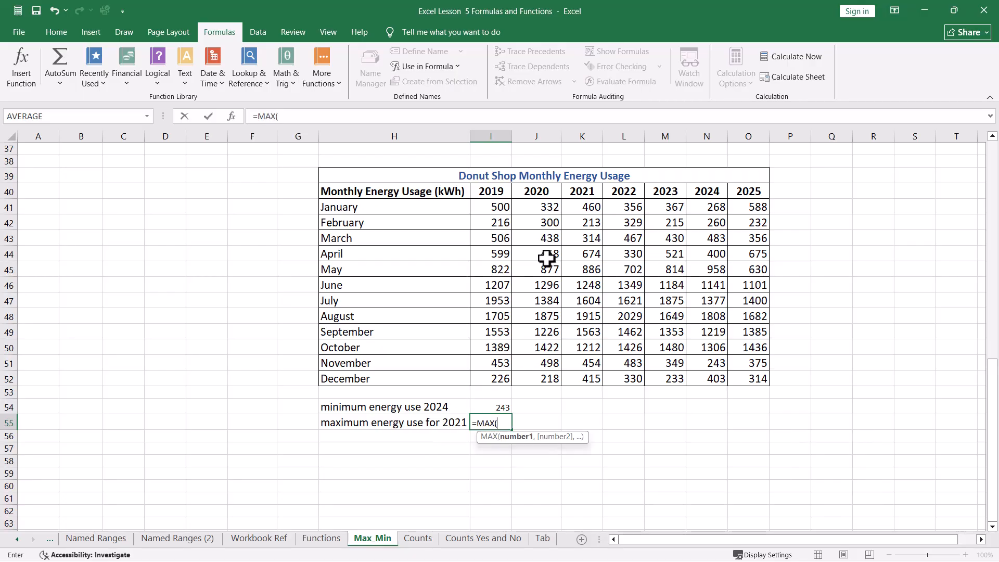
drag(579, 203, 547, 380)
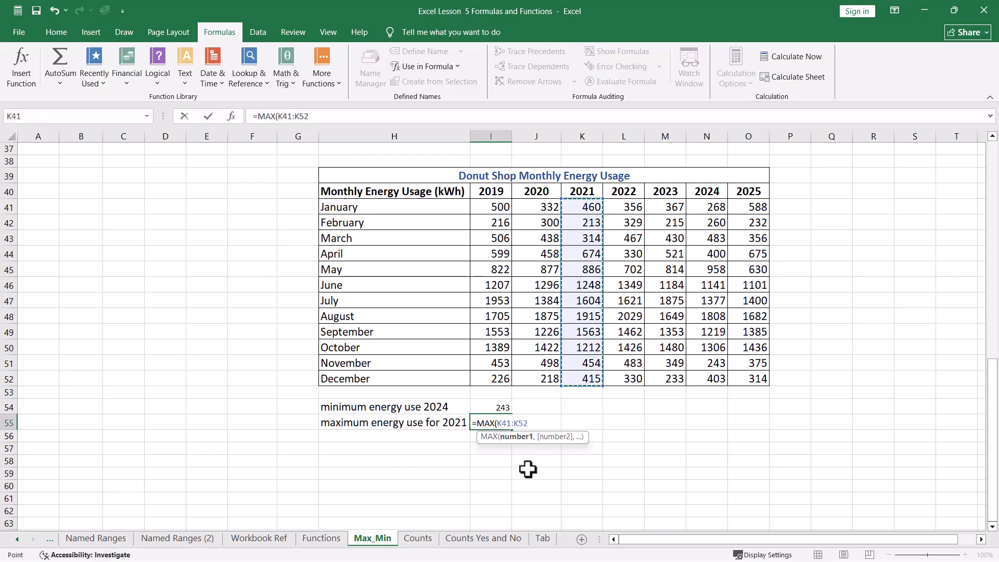
key(Return)
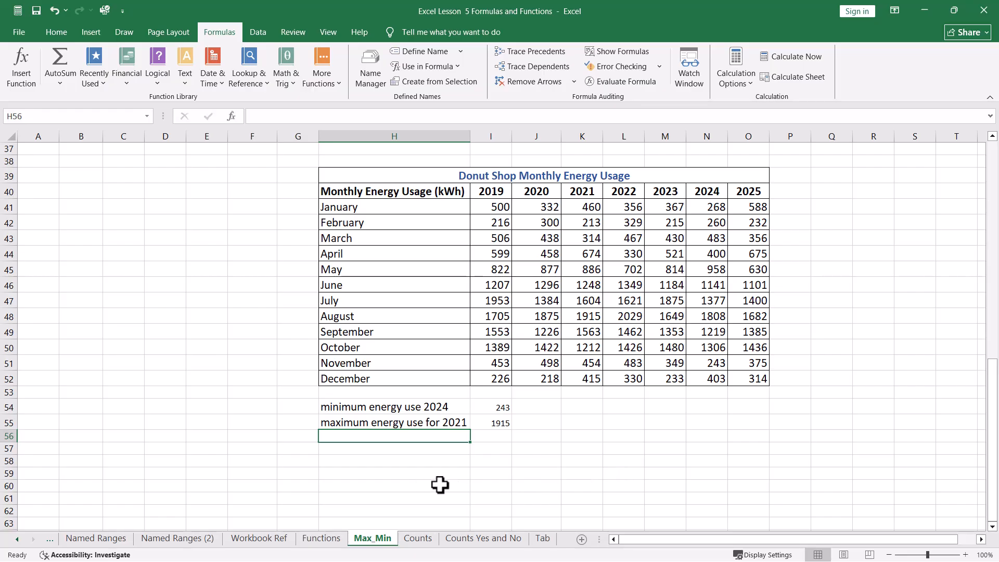
scroll(453, 476, up, 7)
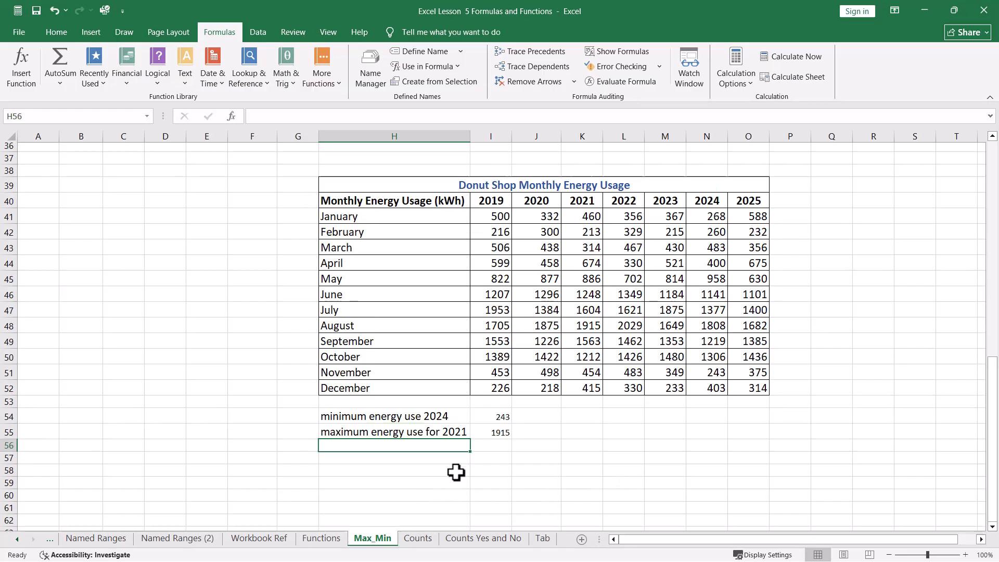
scroll(453, 458, up, 5)
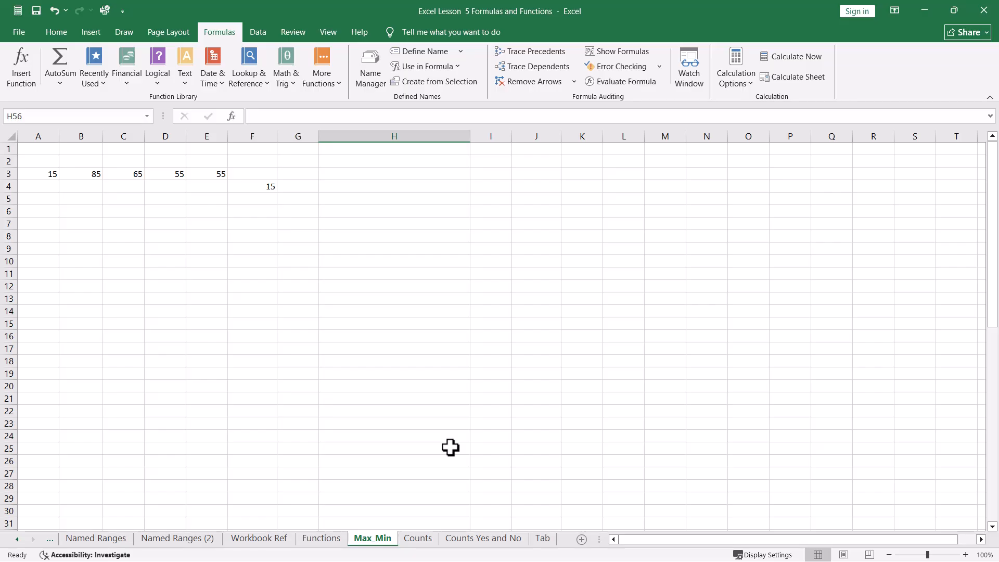
click(60, 81)
click(60, 84)
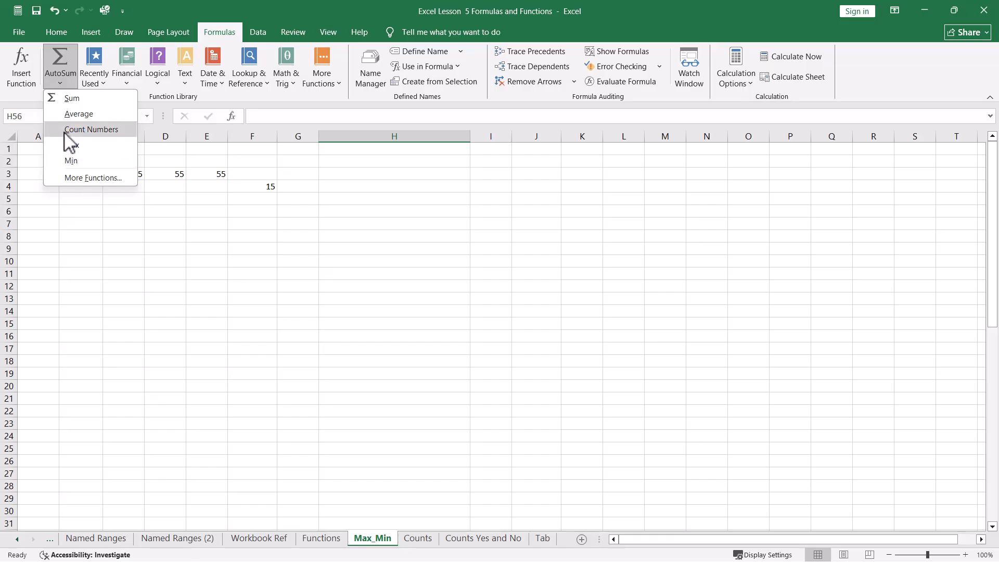
click(79, 259)
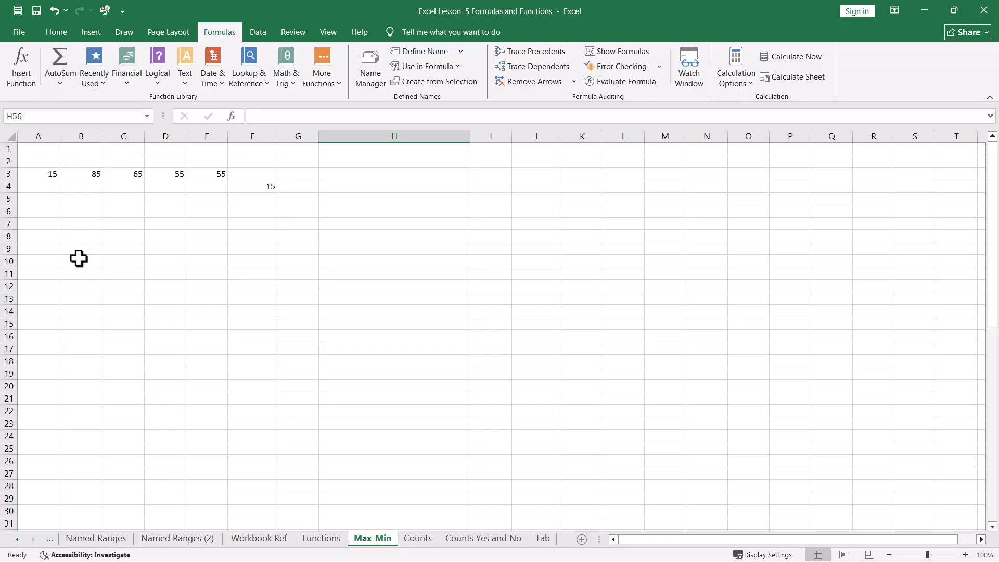
Step: Enter the value 25 in each of cells I3 through I6
click(491, 174)
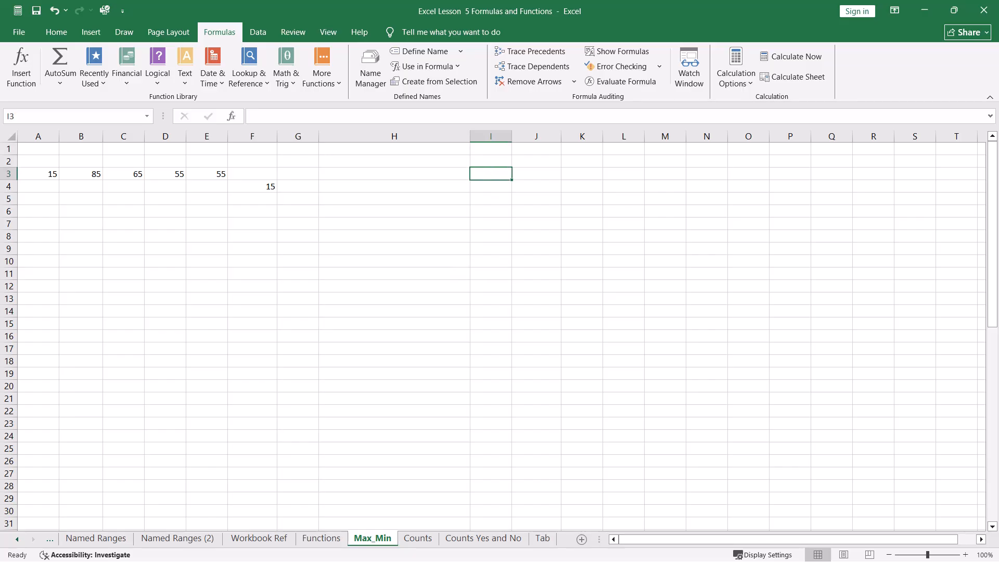
text(25)
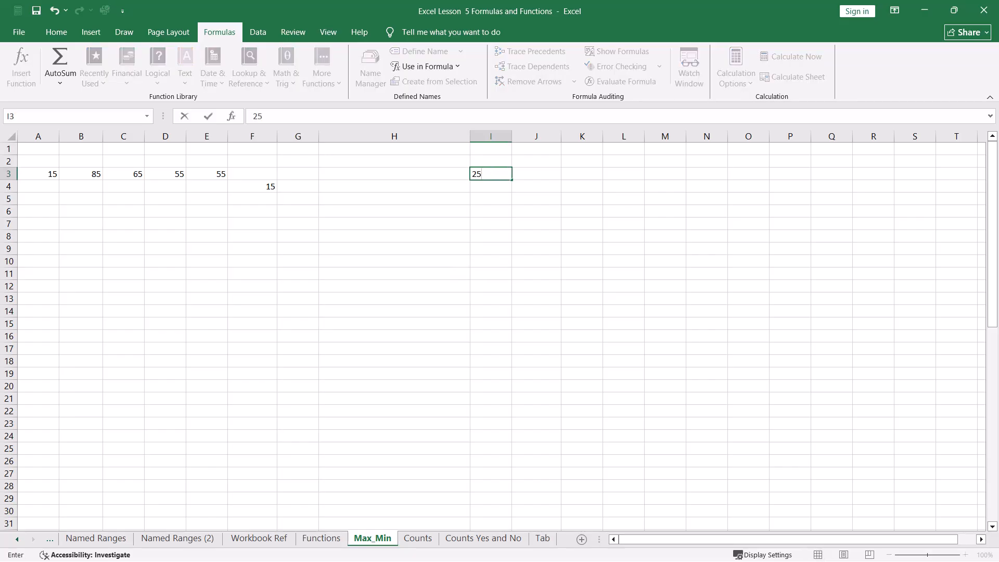
key(Return)
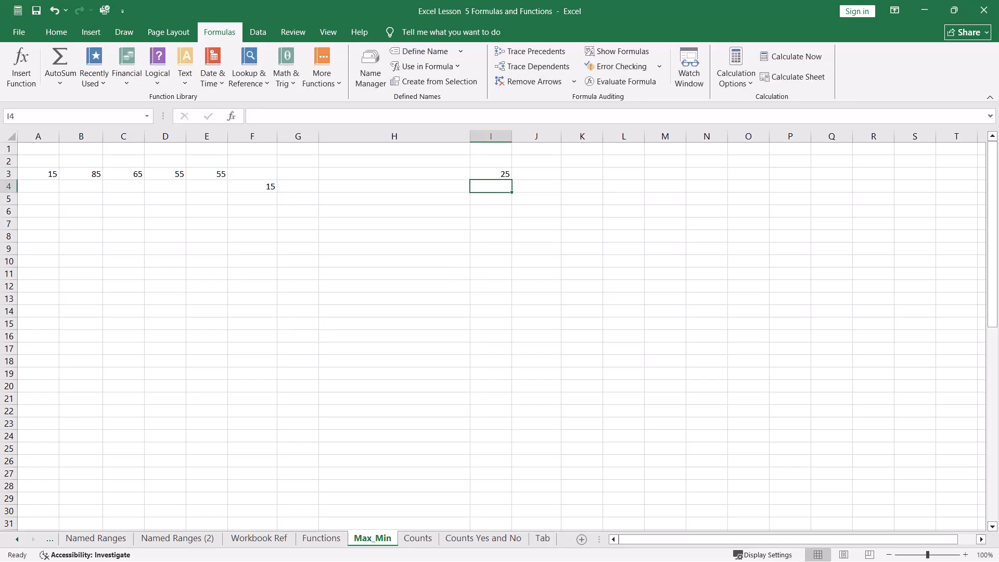
text(25)
key(Return)
text(25)
key(Return)
text(2)
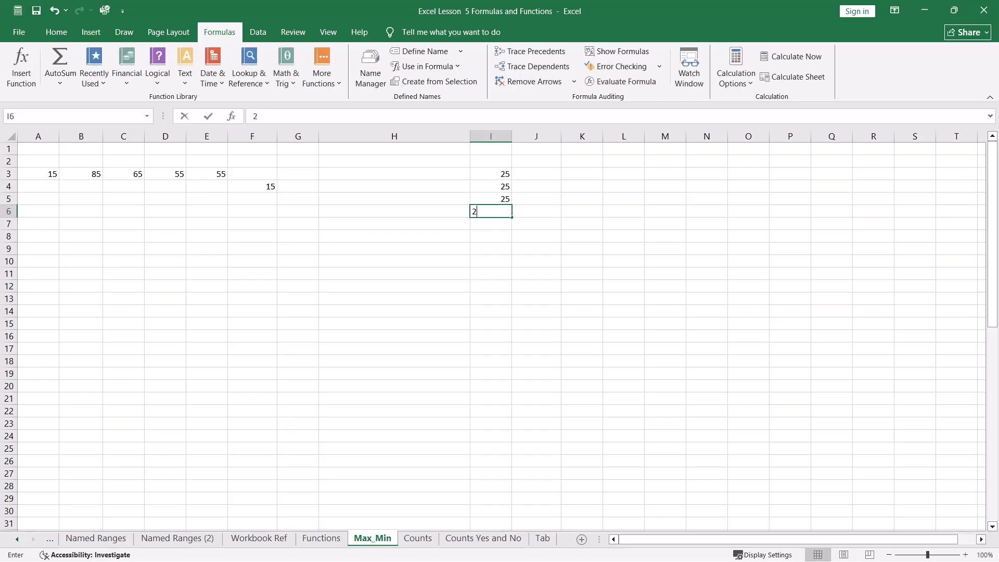
text(5)
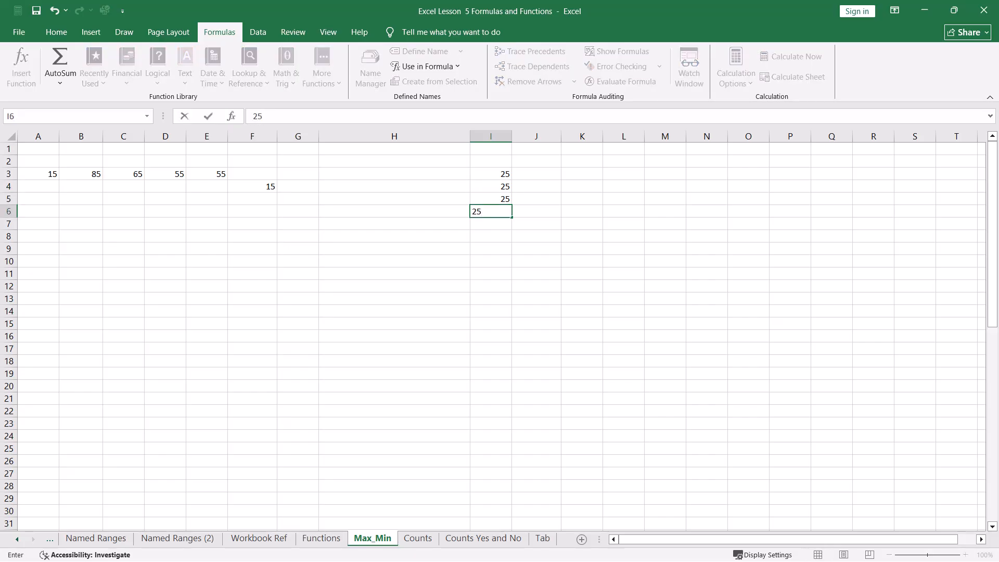
click(567, 336)
click(491, 224)
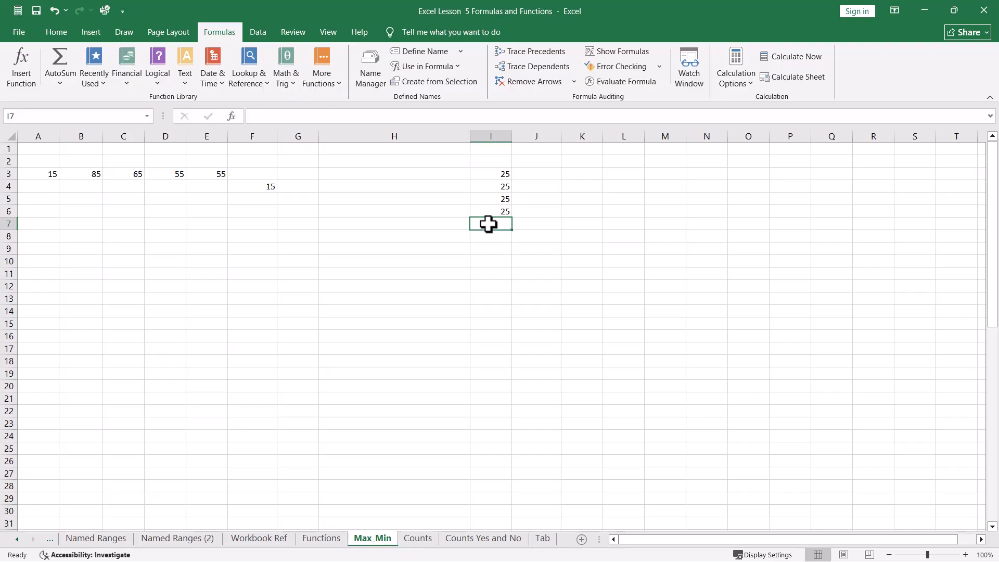
Step: Total the four 25s in I3:I6 into I7 with AutoSum, and open the AutoSum function list
drag(489, 224, 490, 172)
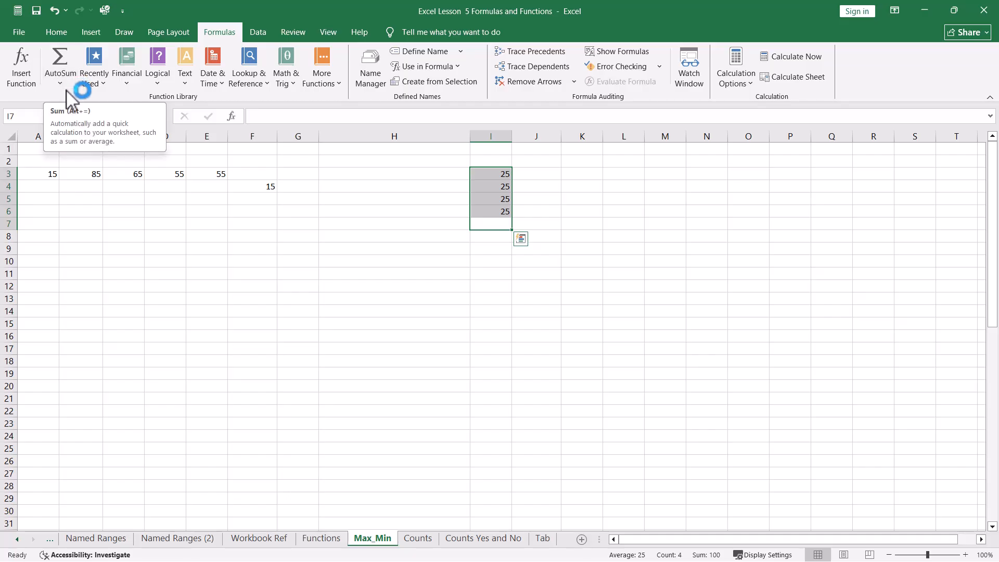
click(60, 57)
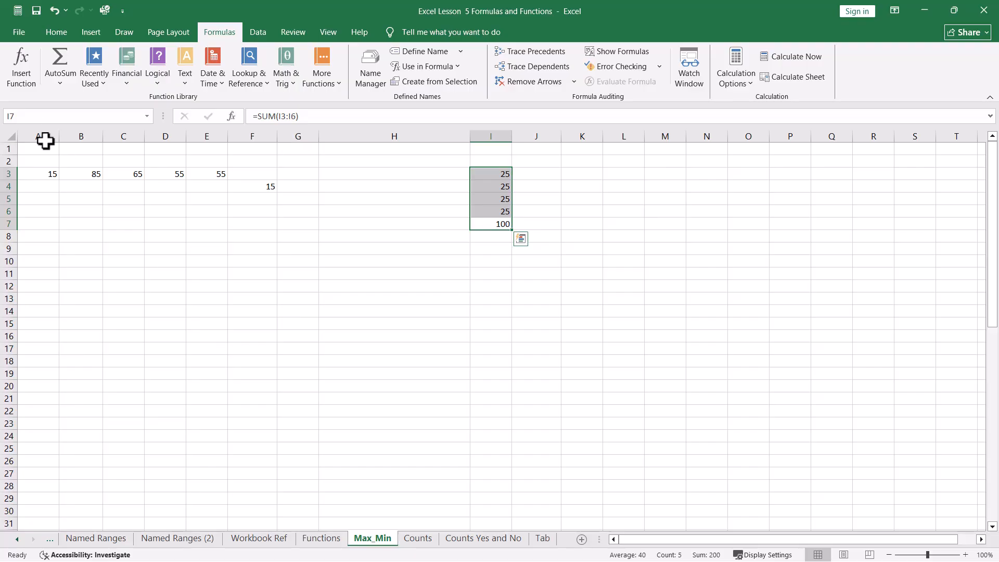
click(61, 84)
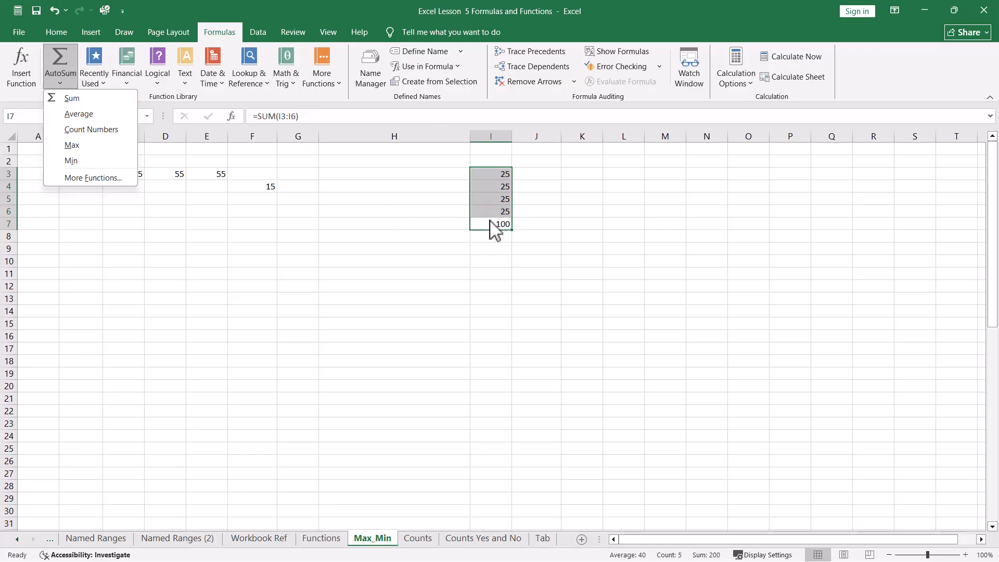
click(424, 234)
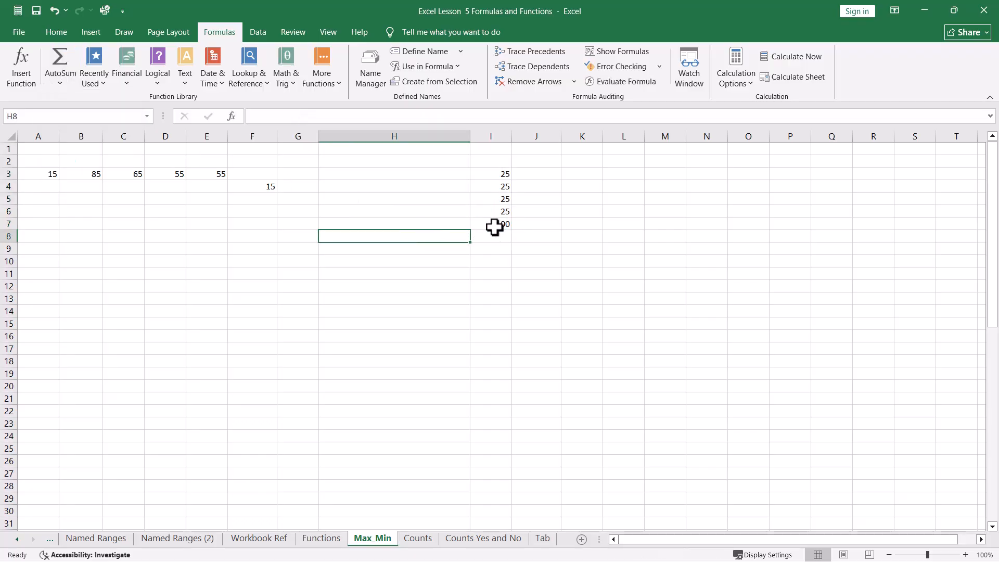
Step: Enter the value 25 in each of cells J3 through J6
click(537, 173)
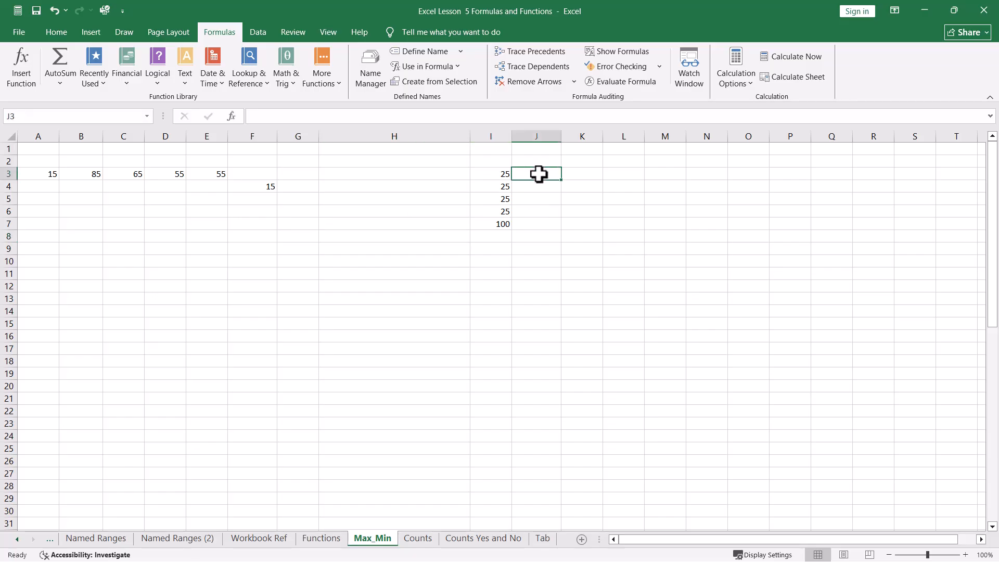
text(25)
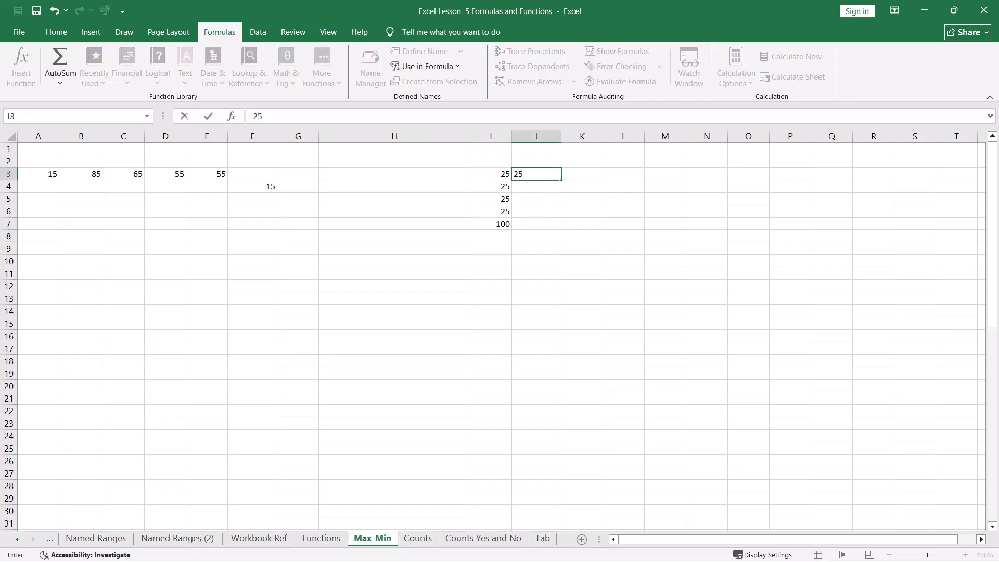
key(Return)
text(25)
key(Return)
text(25)
key(Return)
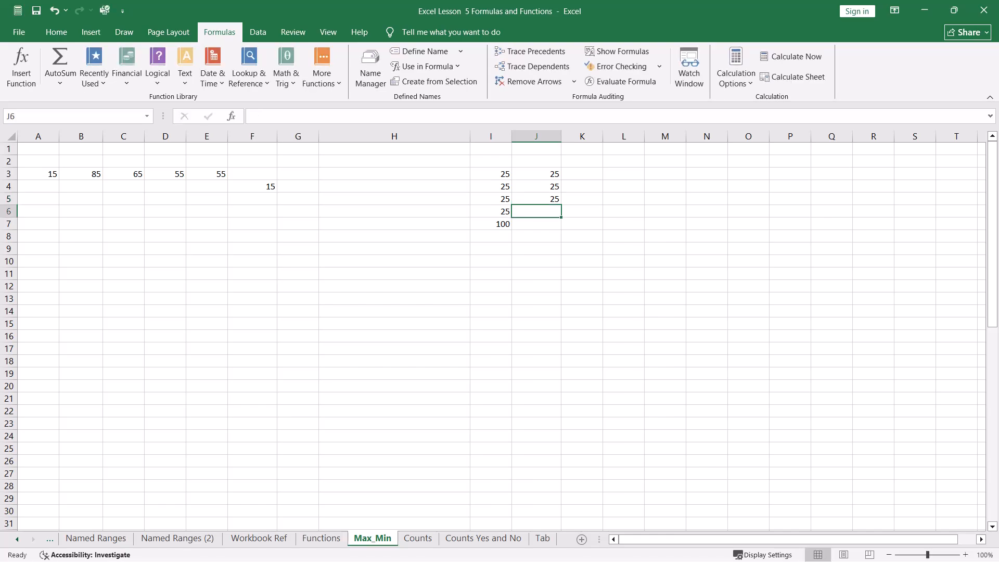
text(25)
click(495, 285)
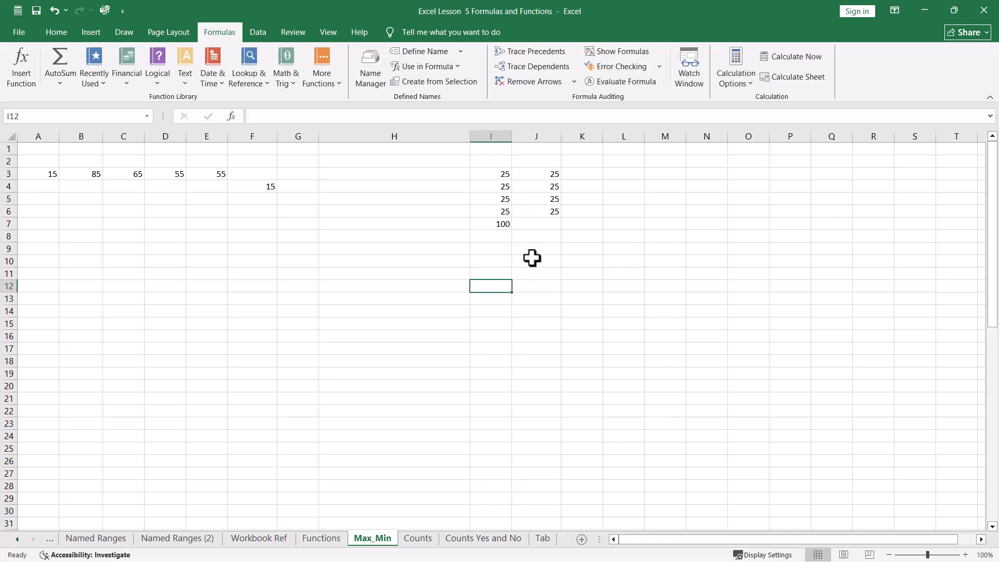
Step: Add an AutoSum Average of J3:J6 in cell J7
click(544, 225)
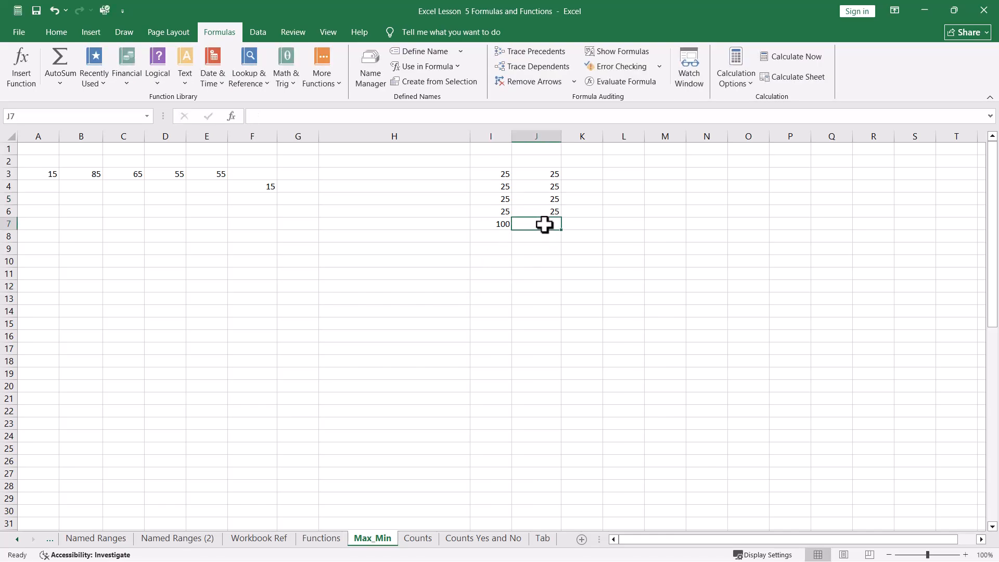
drag(545, 225, 544, 176)
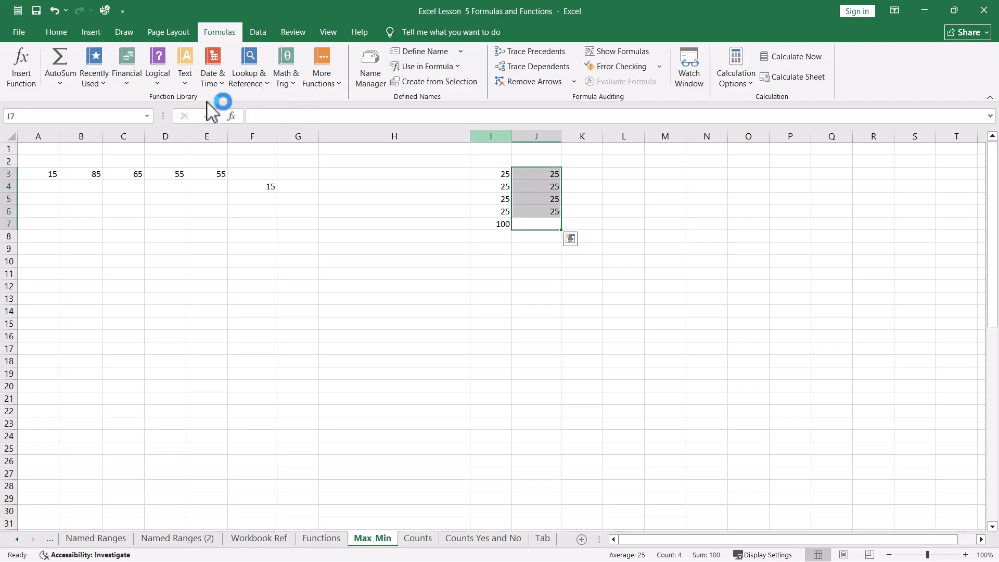
click(60, 83)
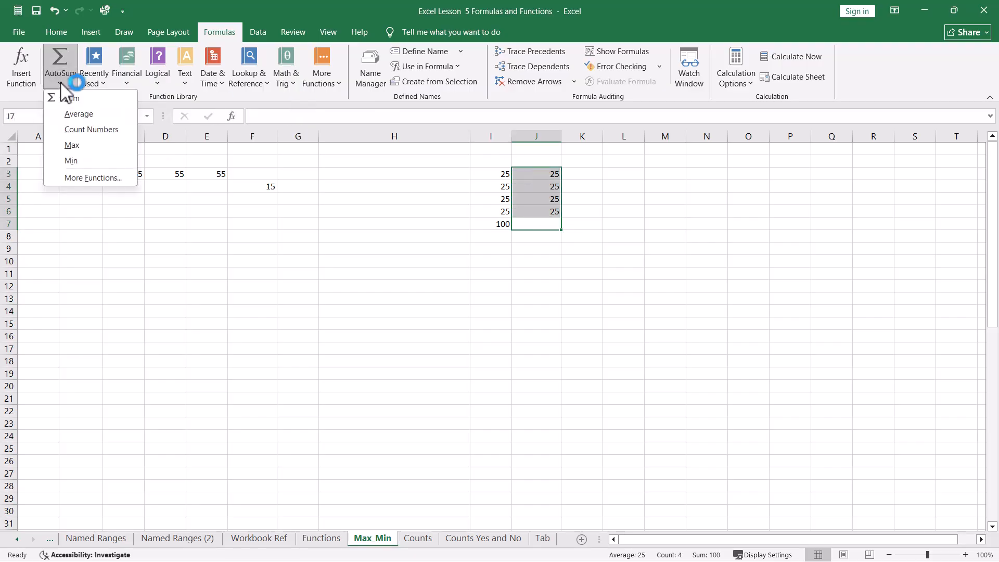
click(66, 116)
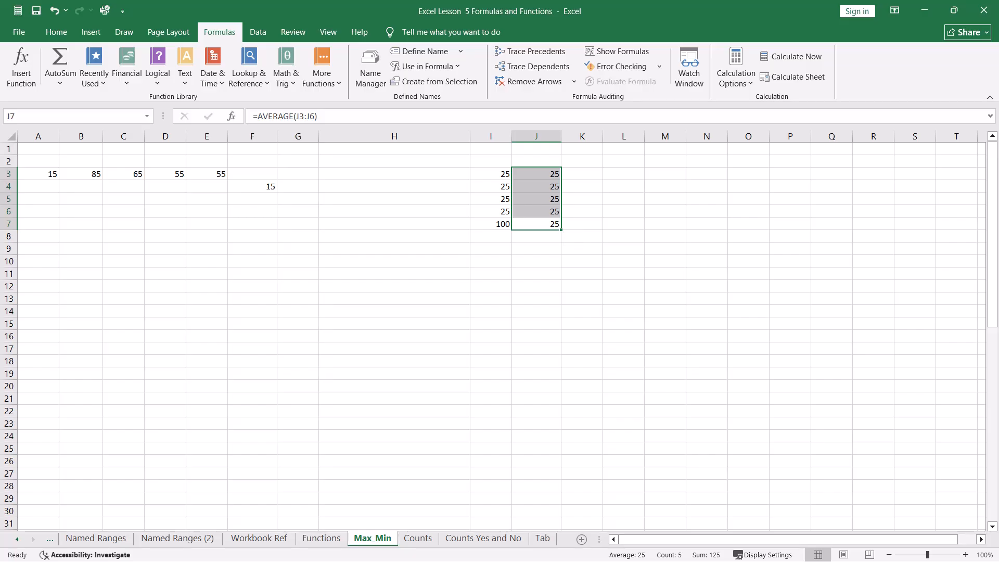
Step: Select the 2025 values O41:O52 and start a formula-based conditional formatting rule, entering =O41=min($o$41:$o$2)
scroll(499, 335, down, 11)
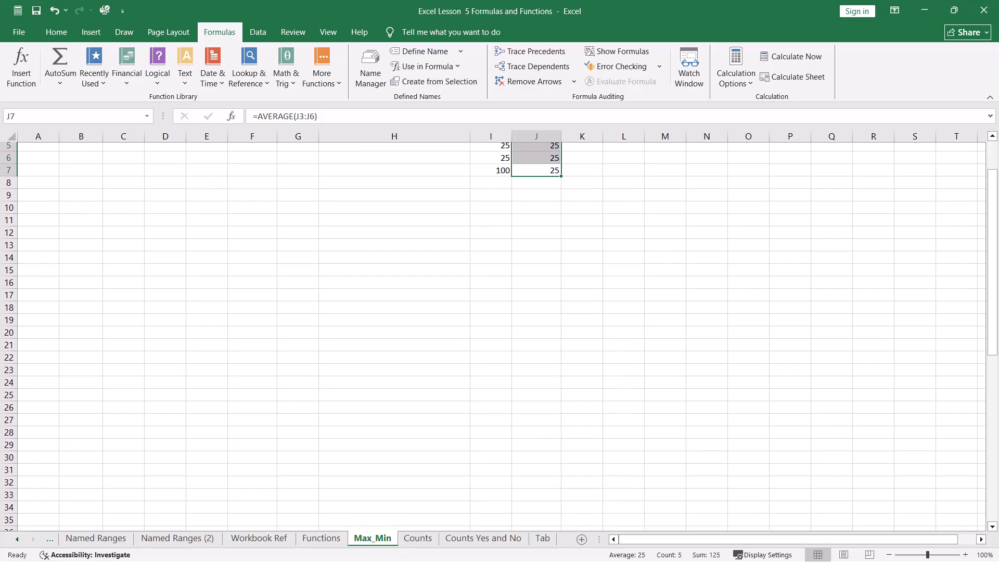
scroll(499, 336, down, 1)
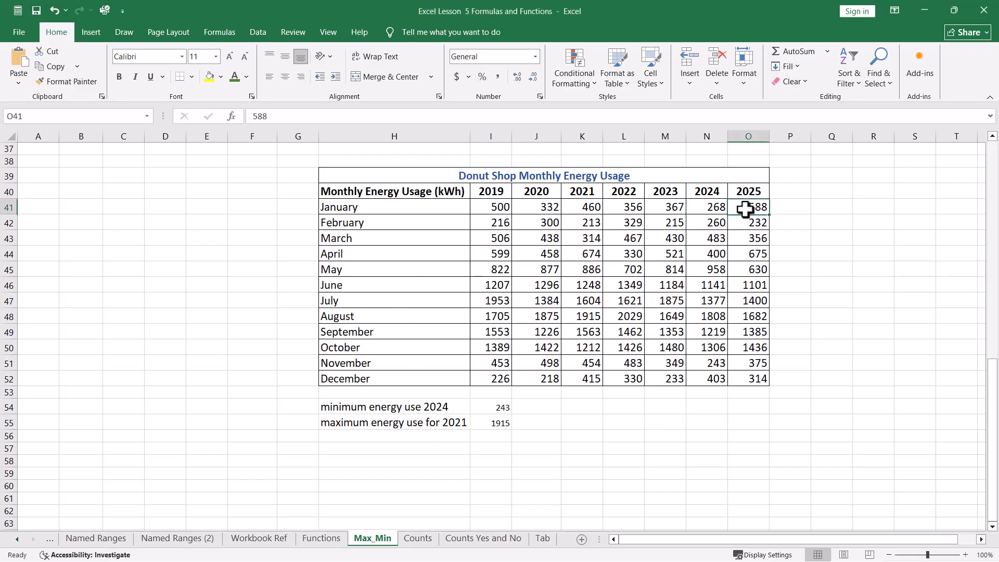
drag(753, 207, 757, 381)
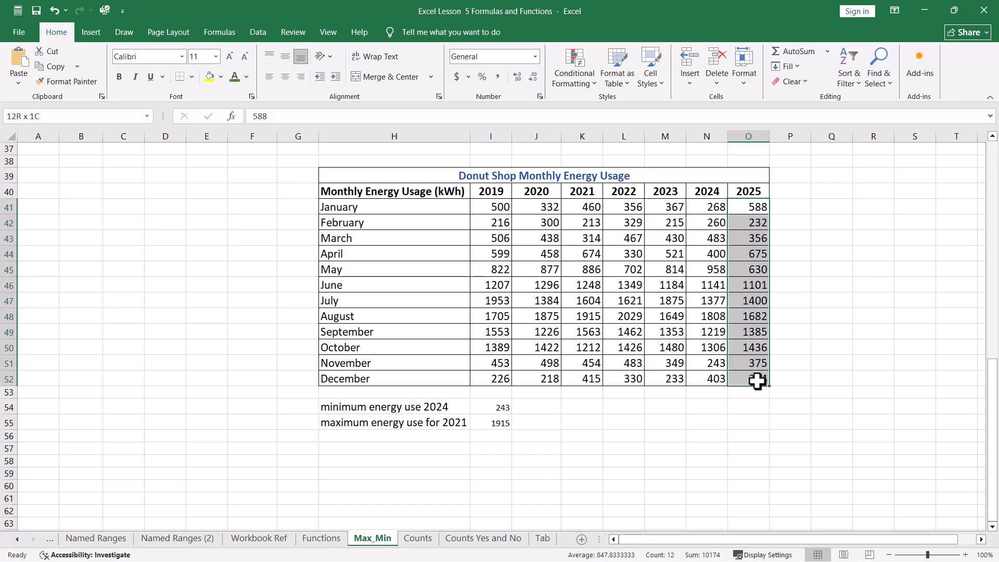
drag(758, 382, 757, 381)
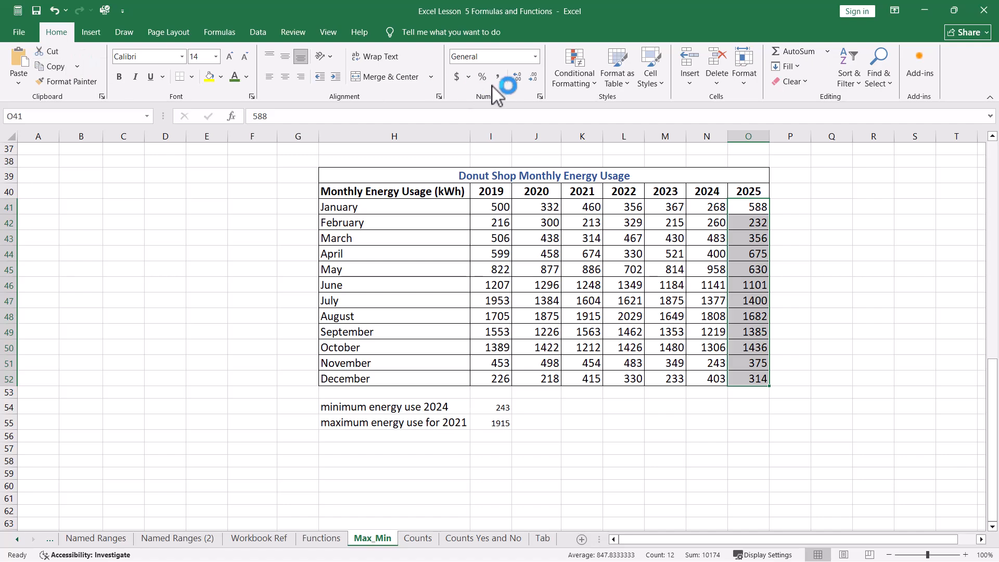
click(586, 92)
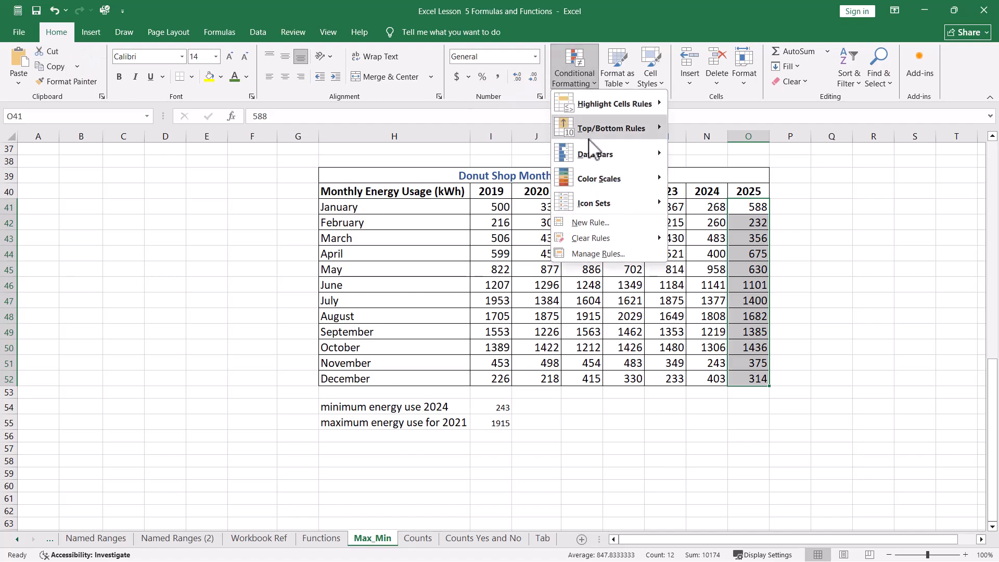
click(590, 224)
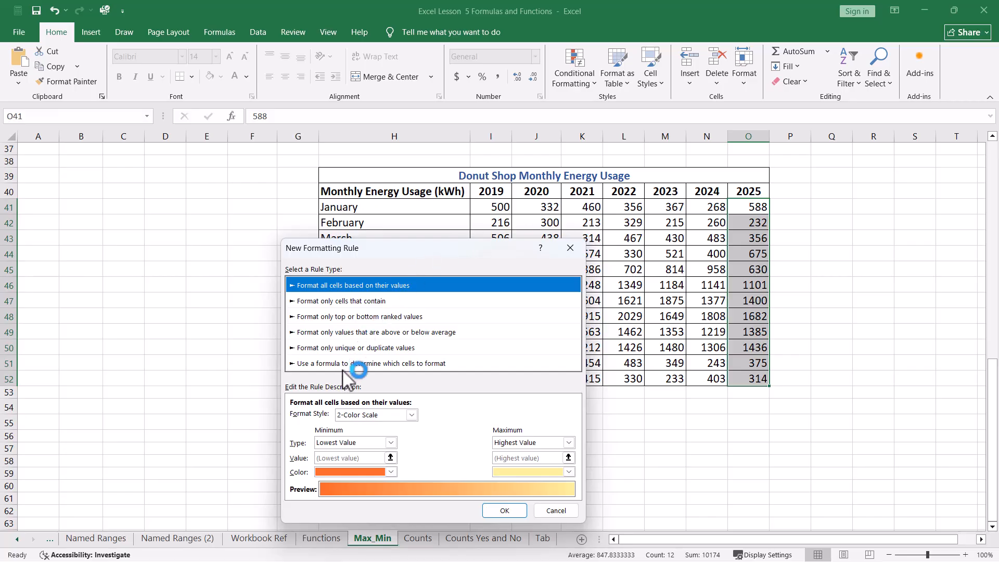
click(431, 364)
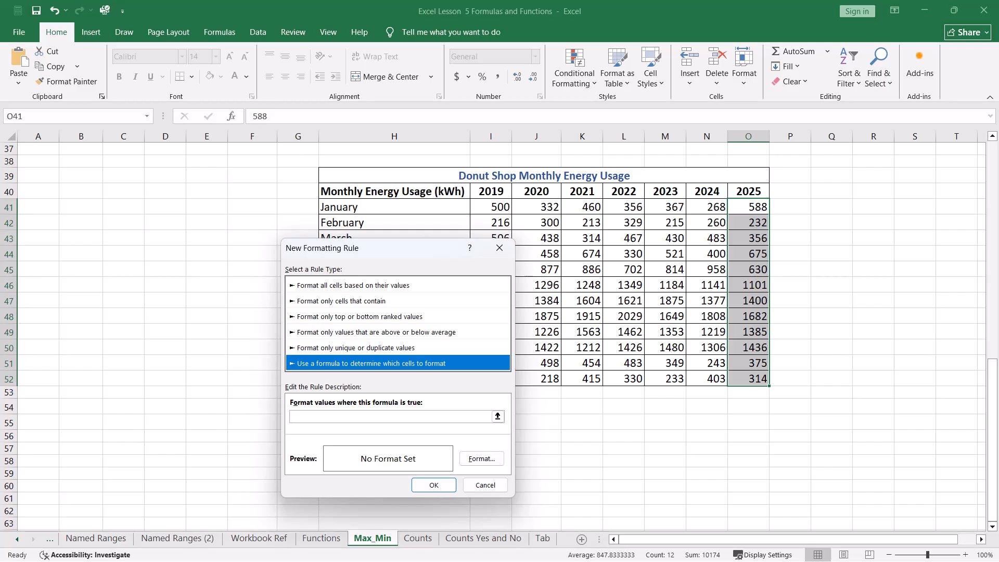
click(385, 417)
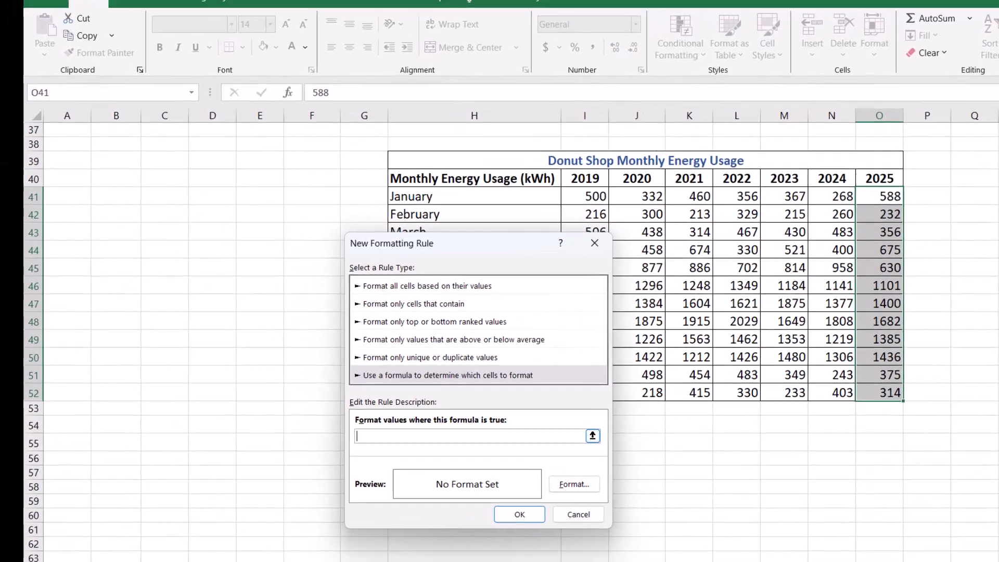
text(=)
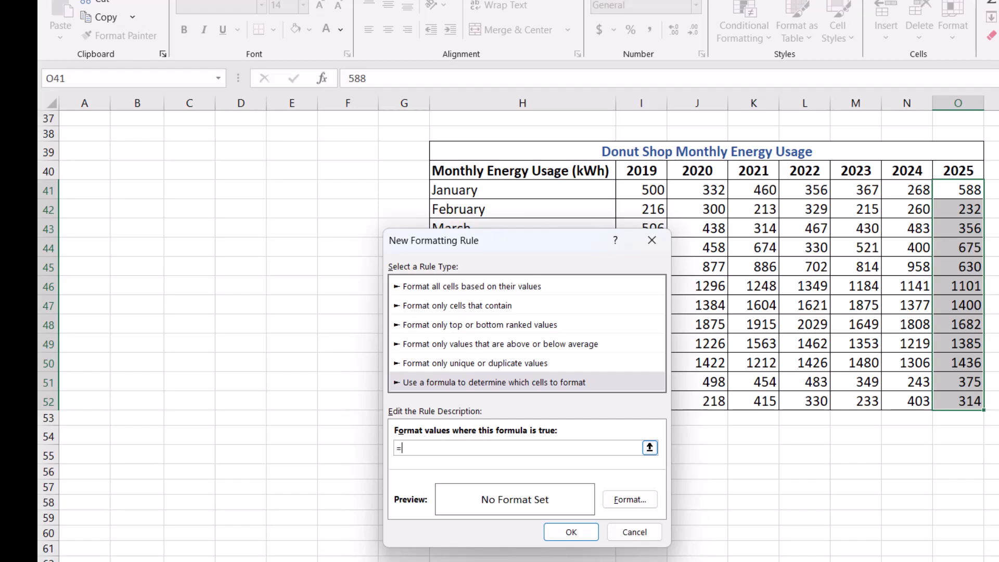
text(O41=min($o$41)
text(:$)
text(o$2))
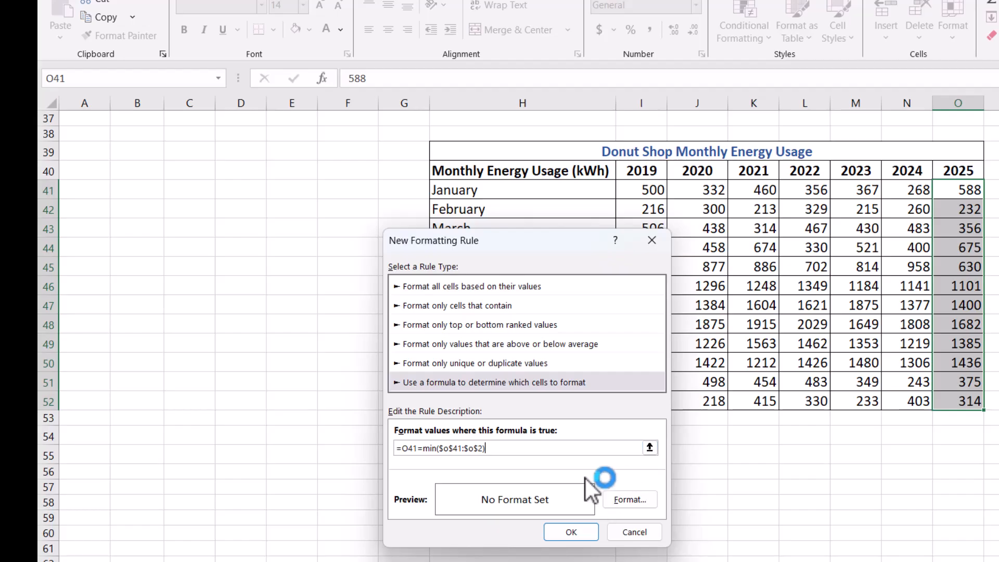
Step: Set the rule's format to a yellow background fill
click(633, 503)
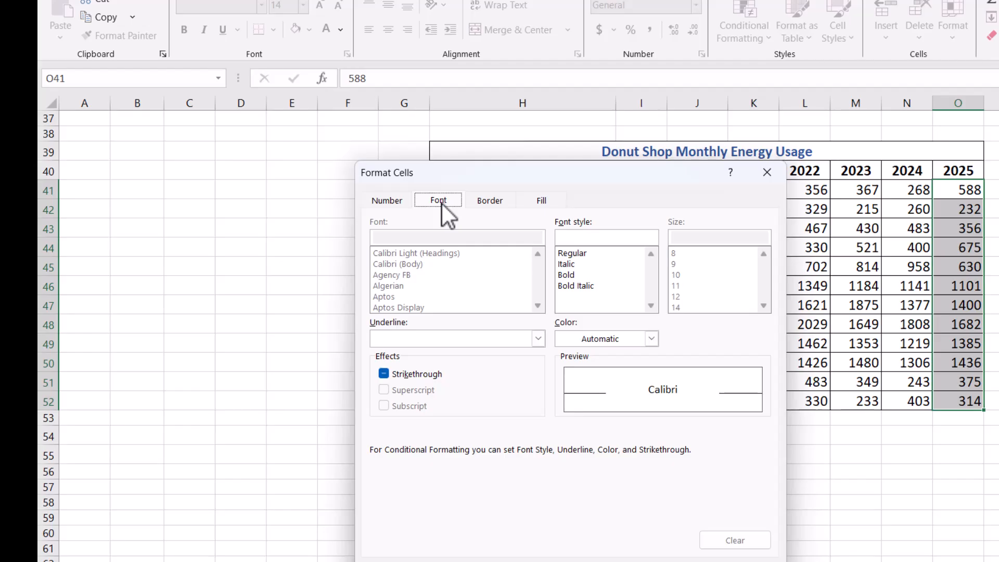
click(542, 203)
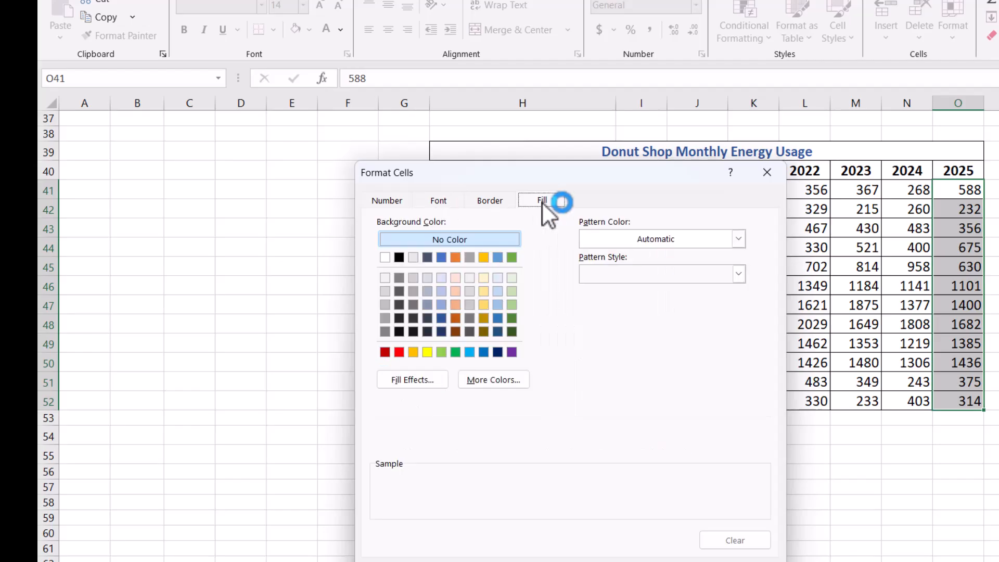
click(428, 353)
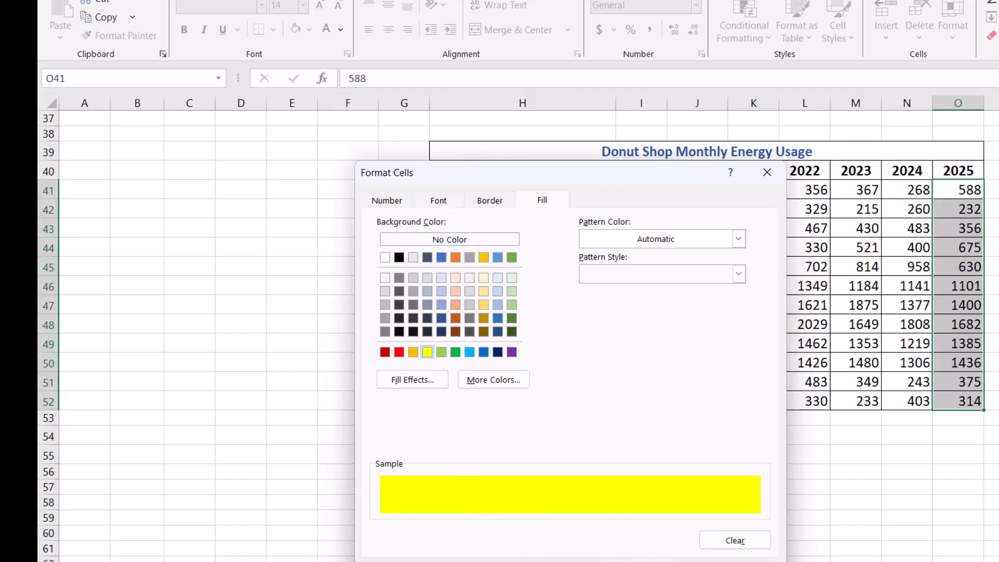
key(Return)
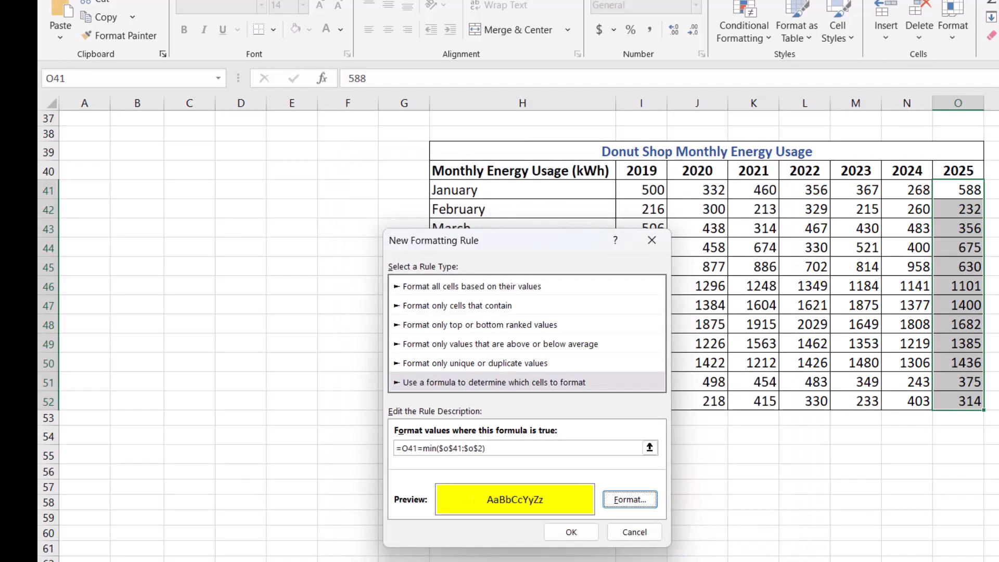
Step: Correct the rule formula's range end to $o$52 and apply the rule
click(478, 448)
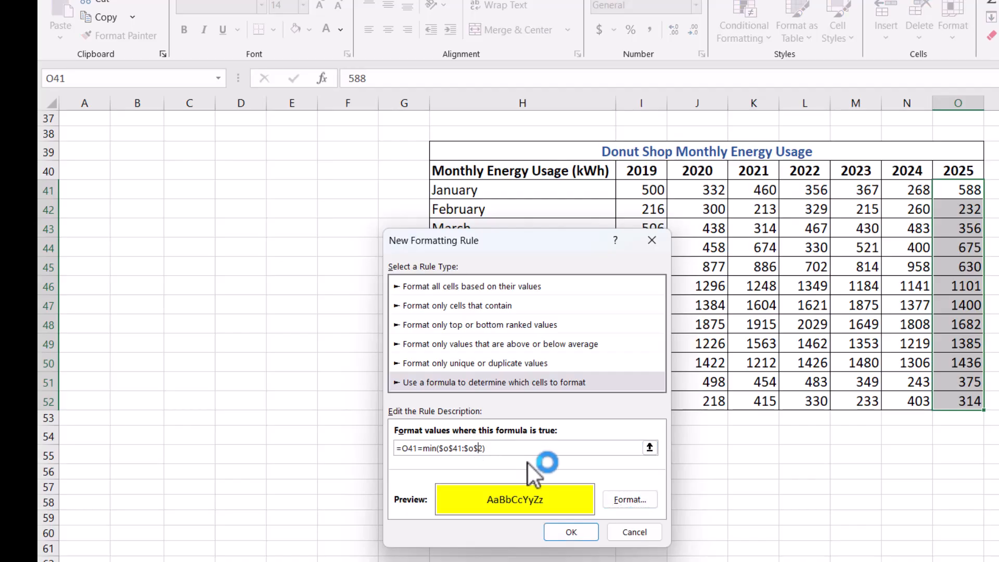
text(5)
click(573, 533)
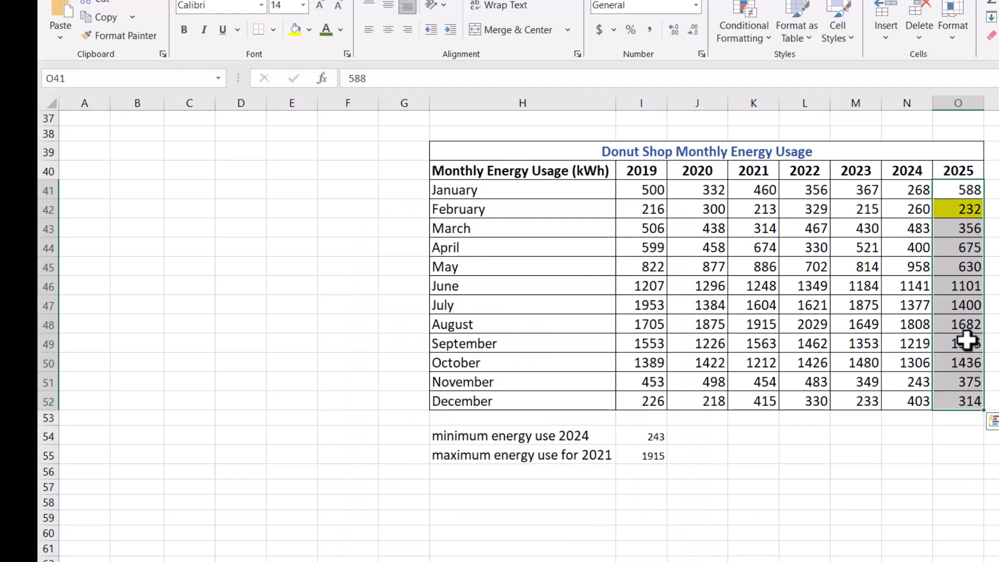
click(998, 209)
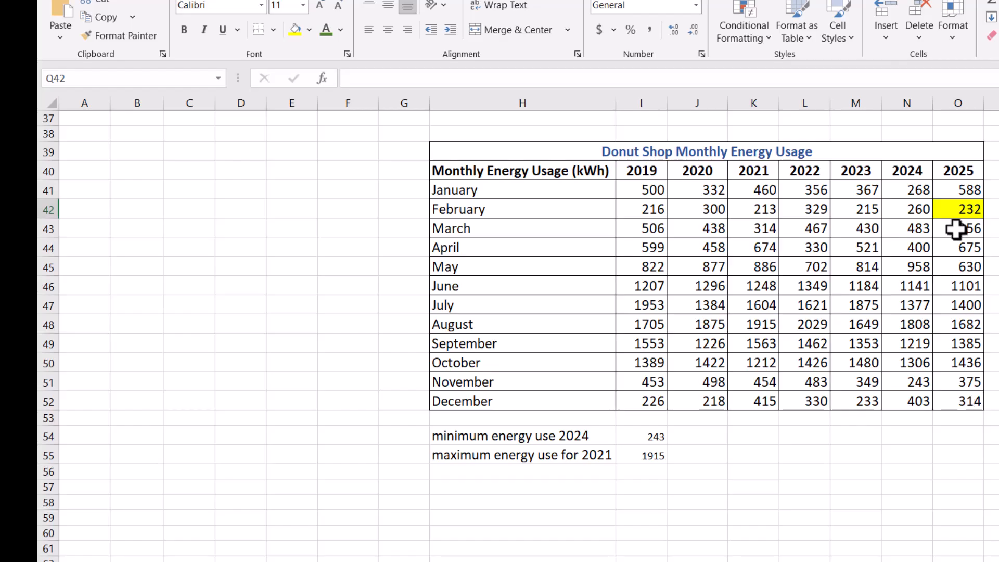
click(954, 210)
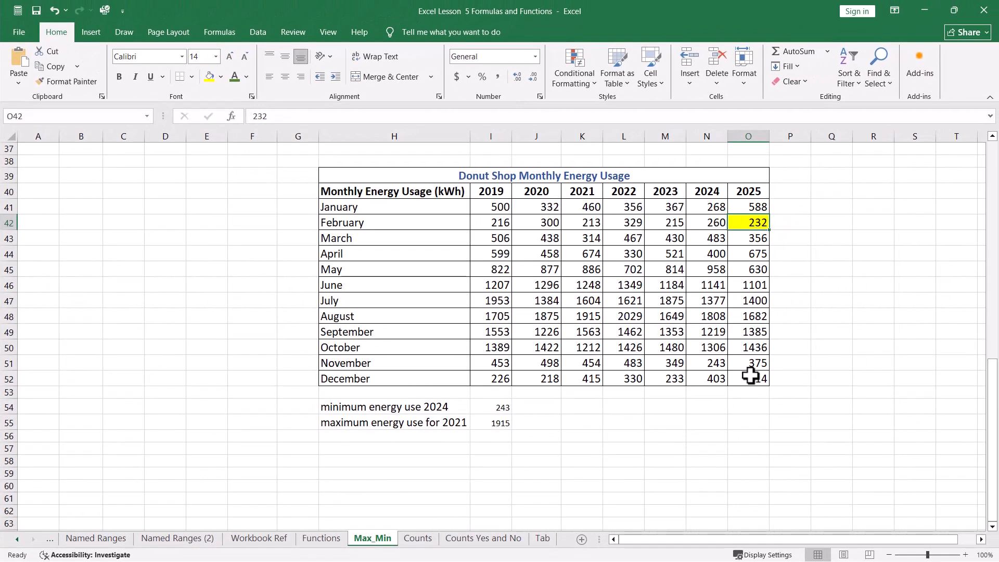
click(816, 420)
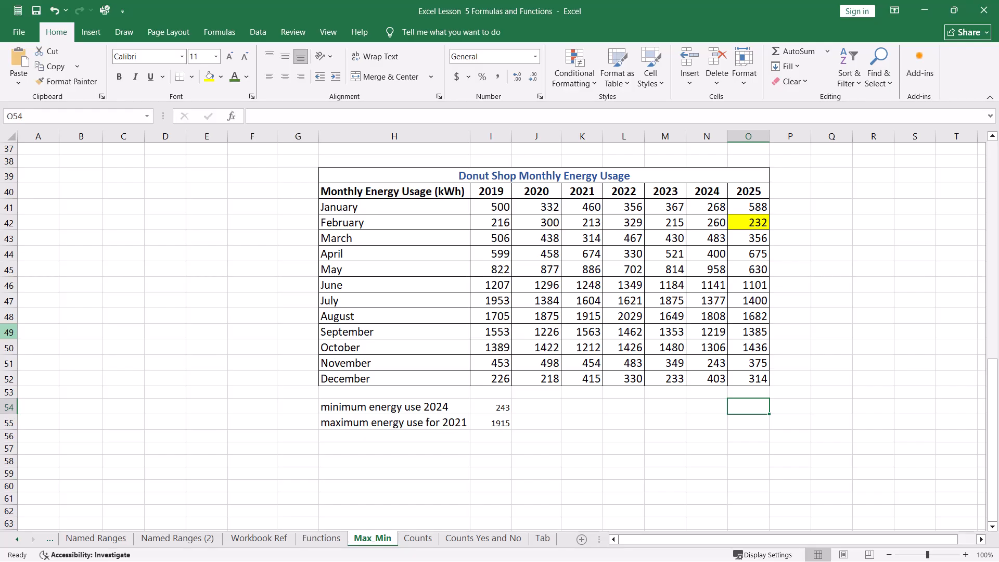
click(2, 381)
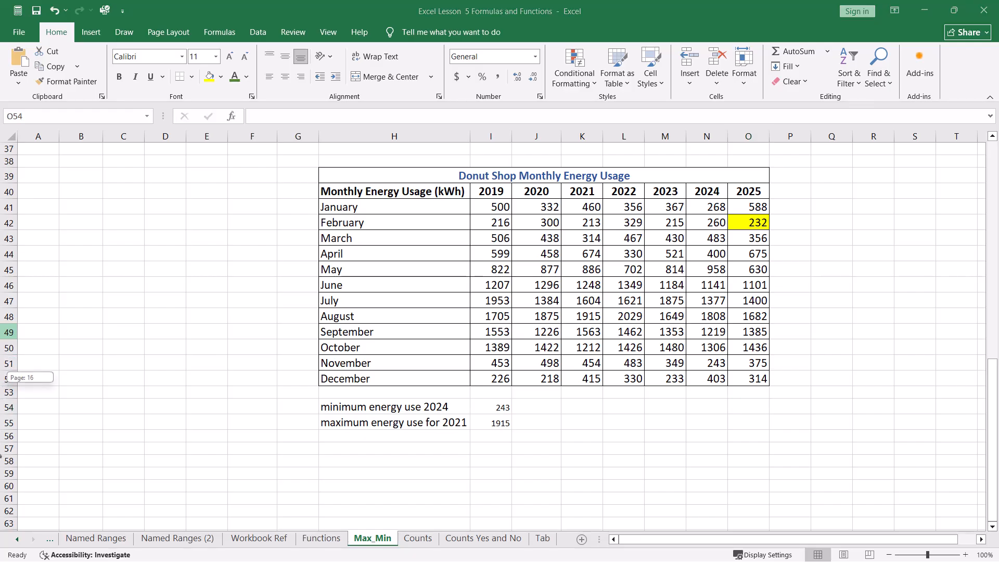